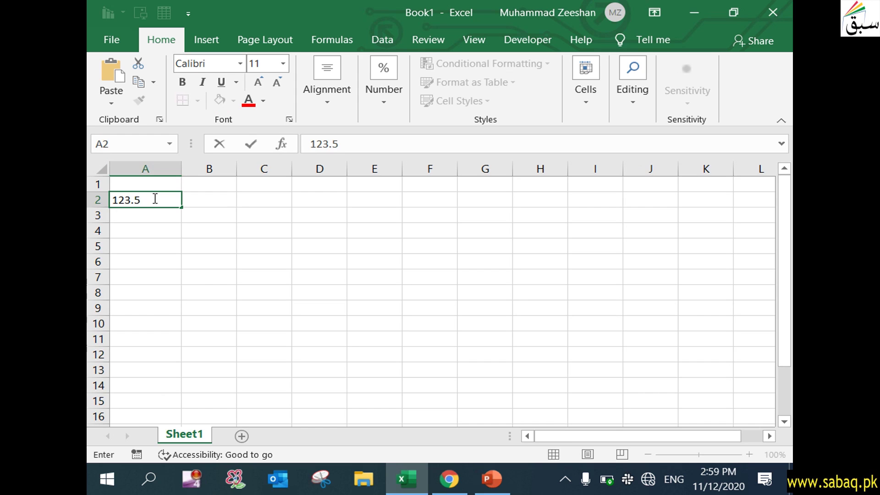
Confirm the 123.5 entry in cell A2 and bring up the Custom number format settings for column A.
click(271, 295)
click(161, 194)
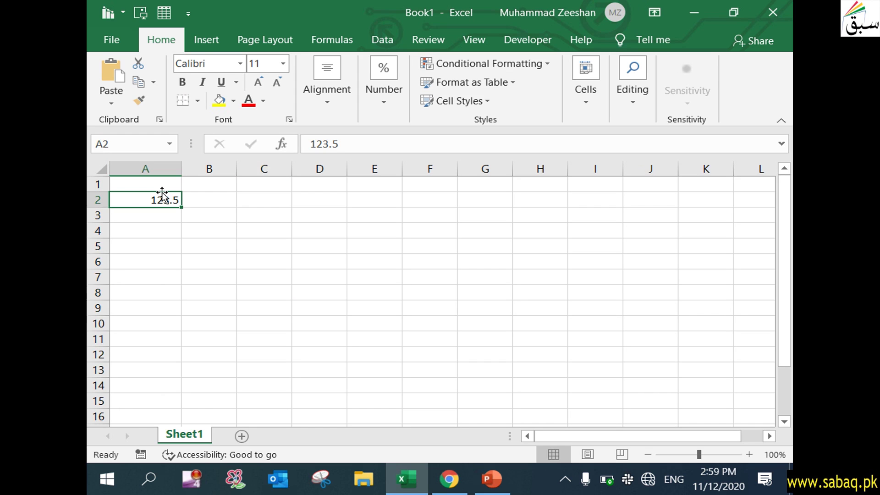
click(165, 169)
click(383, 112)
click(478, 191)
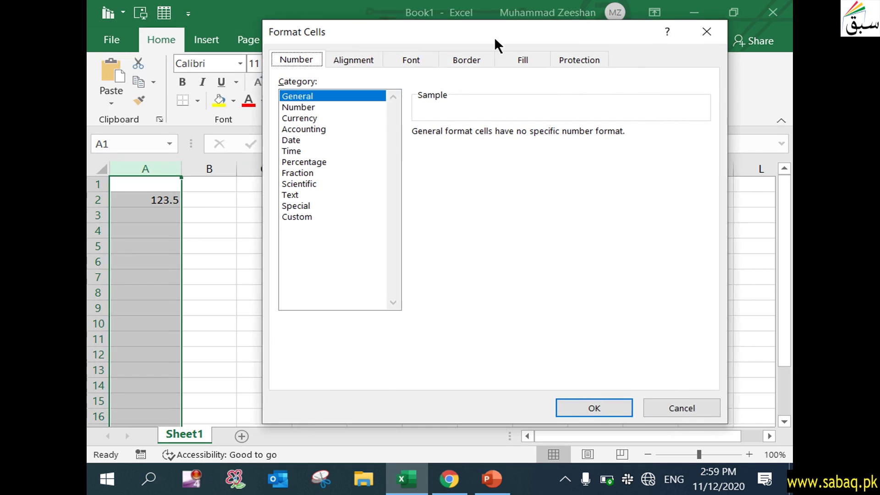
drag(496, 39, 532, 38)
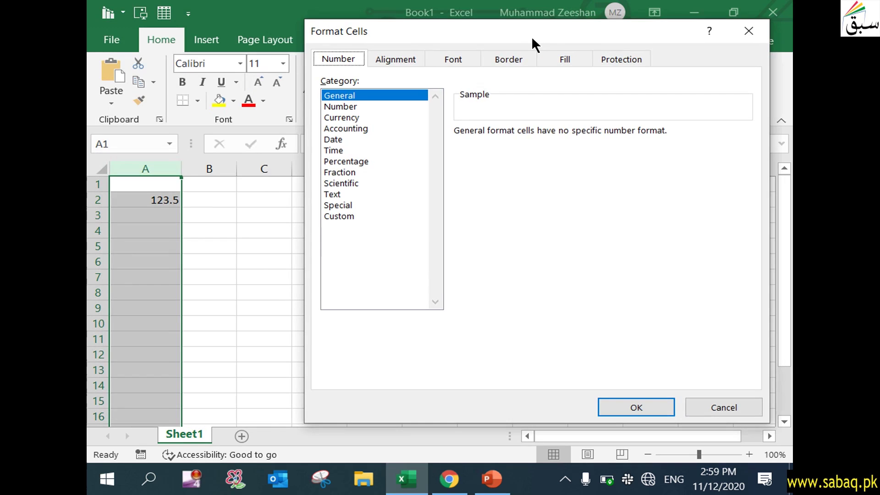
click(360, 215)
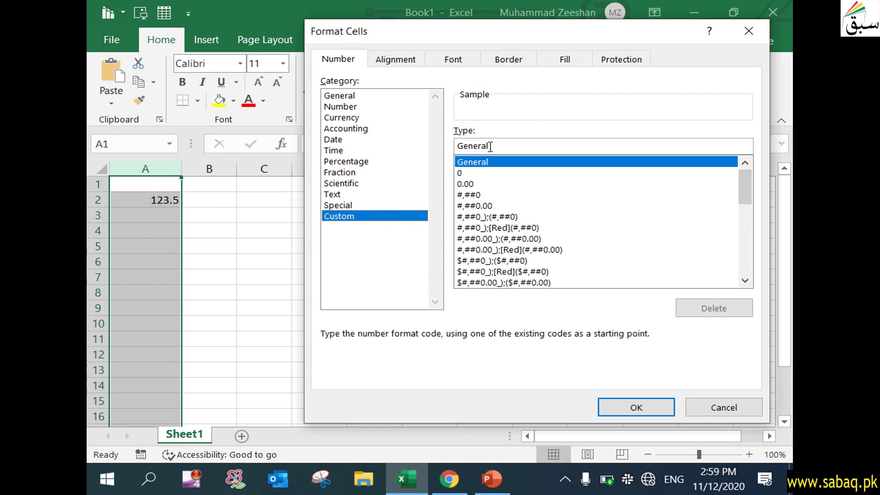
Replace the General format code with $##0.000, using the PowerPoint slide as reference, and apply it to column A.
drag(501, 145, 453, 149)
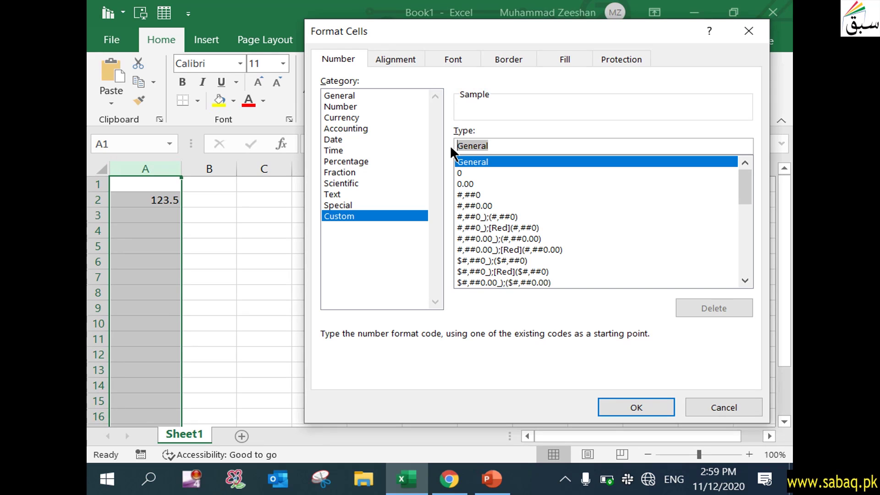
text($)
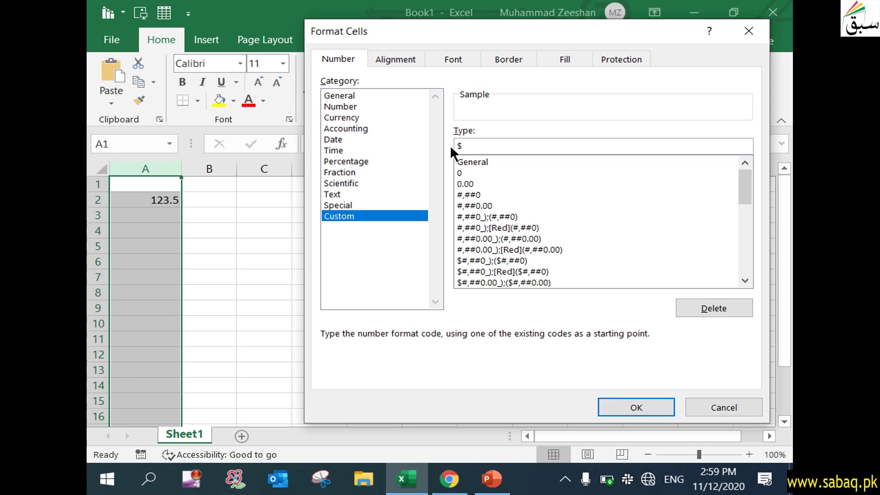
click(500, 490)
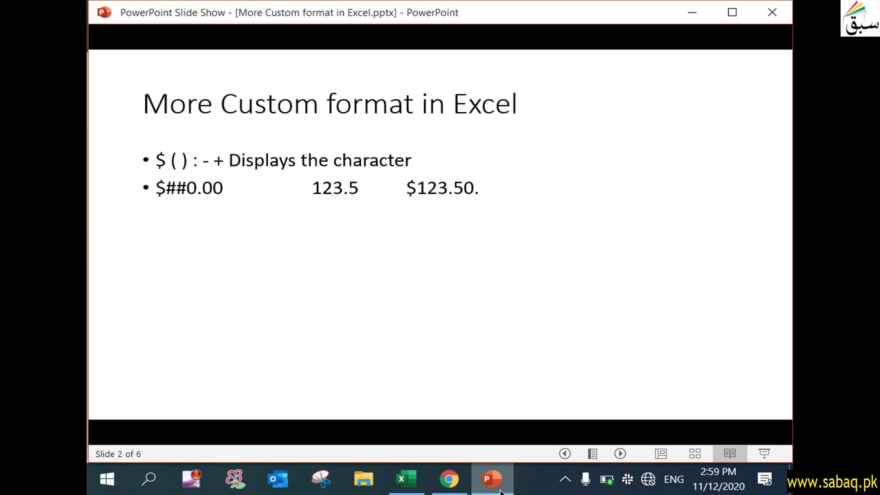
click(501, 490)
text(##)
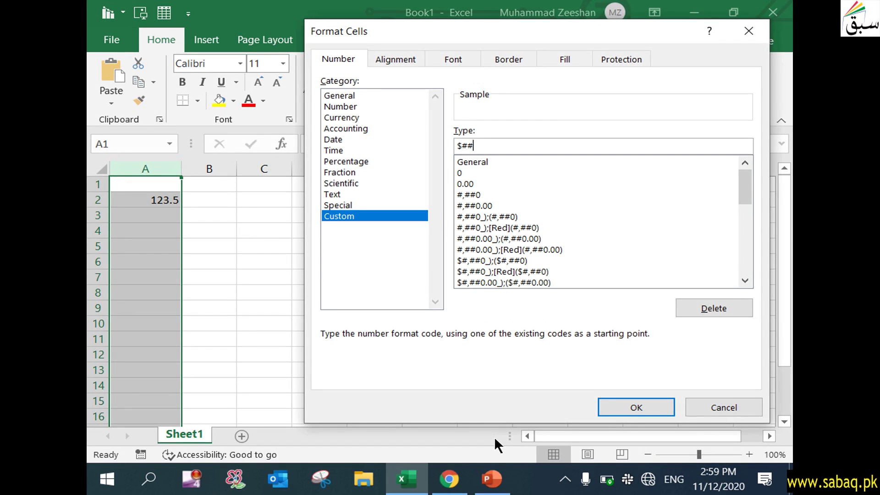
text(0.000)
click(479, 146)
drag(481, 147, 499, 149)
click(525, 146)
drag(497, 145, 441, 146)
click(625, 404)
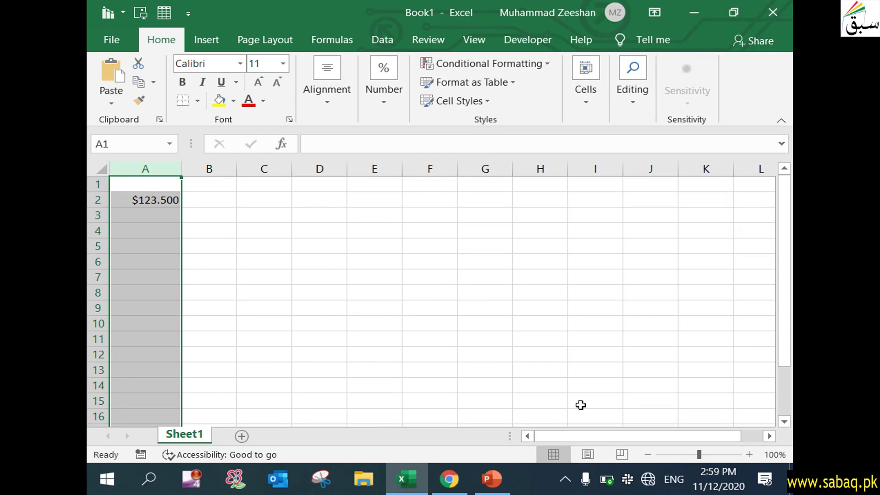
click(351, 366)
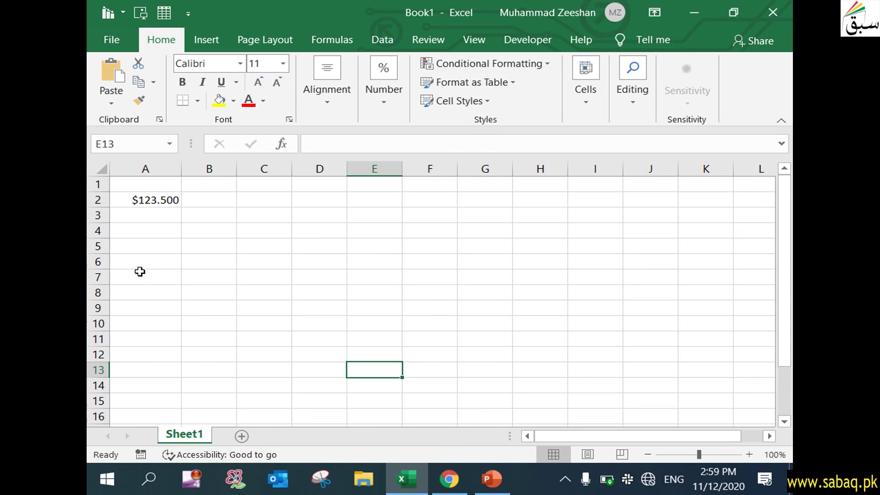
Compare the displayed and stored values of cell A2.
click(157, 203)
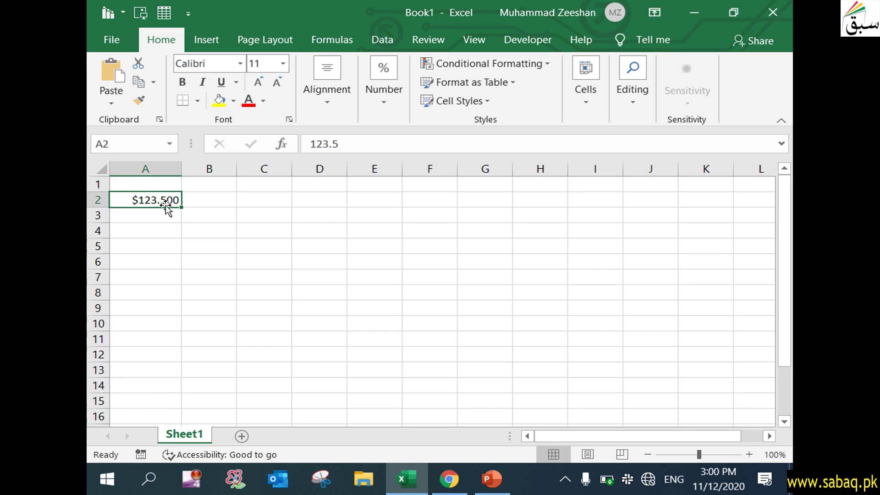
double_click(139, 200)
click(144, 233)
click(151, 200)
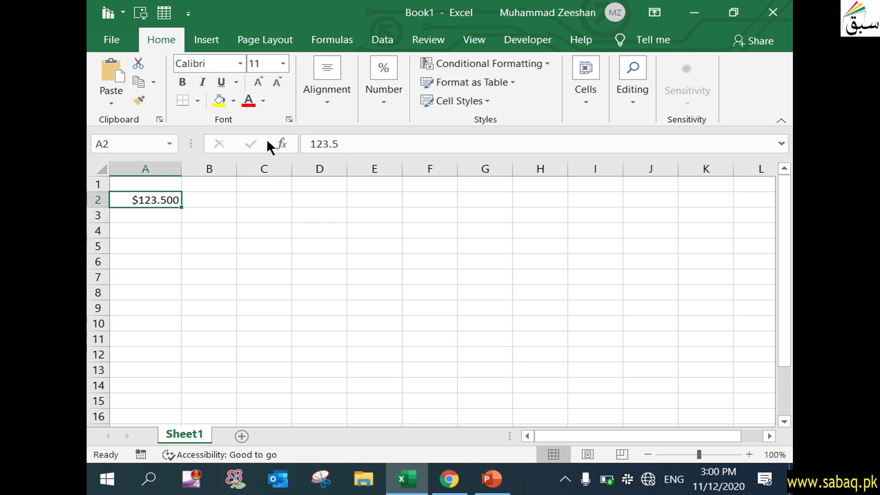
Change column A's custom format code to &##0.000 and select cell A2 to check it.
click(146, 170)
click(391, 97)
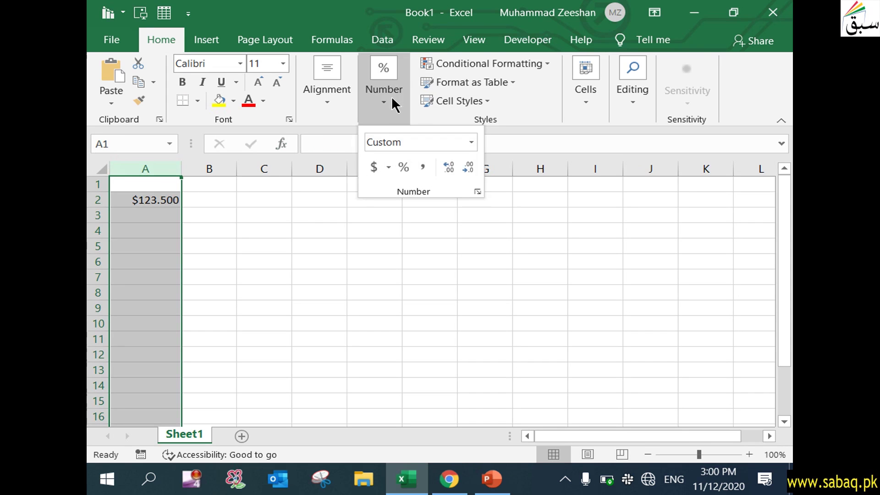
click(476, 190)
click(463, 146)
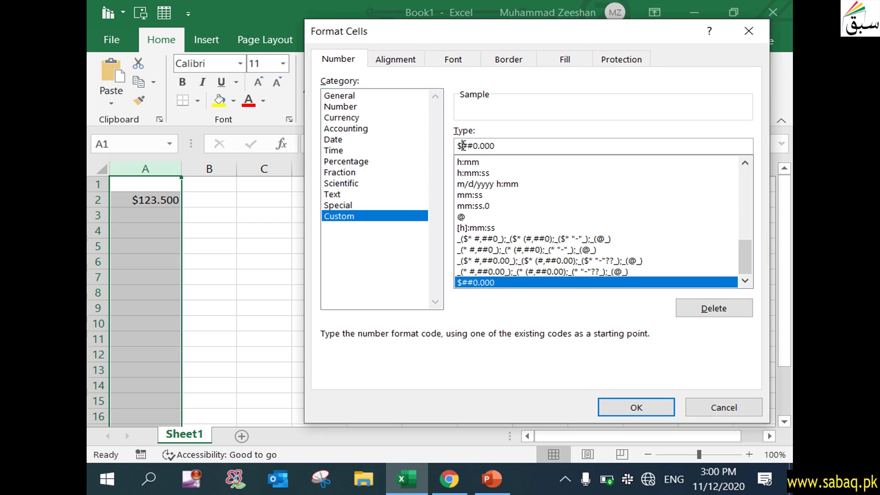
key(BackSpace)
text(@)
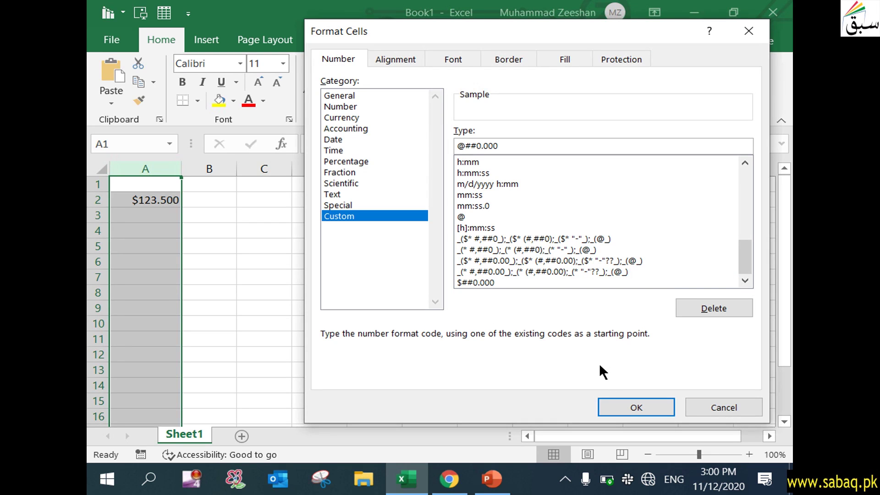
key(BackSpace)
text(&)
click(655, 405)
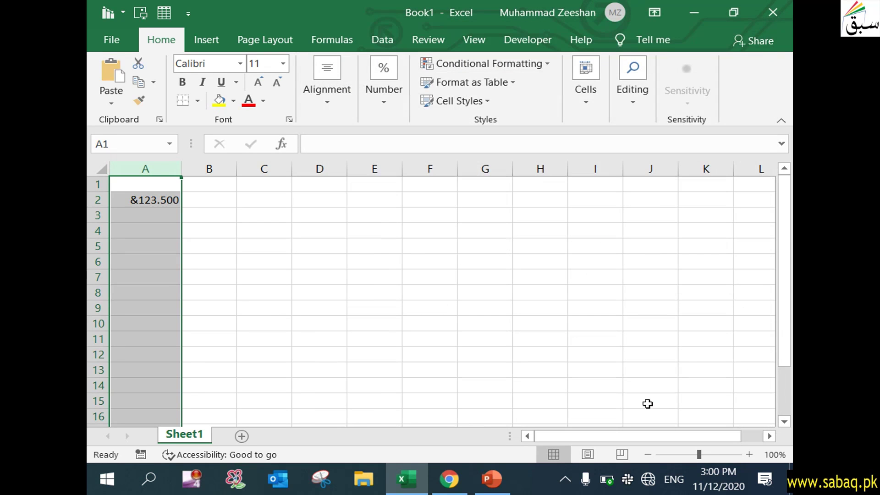
click(224, 269)
click(135, 200)
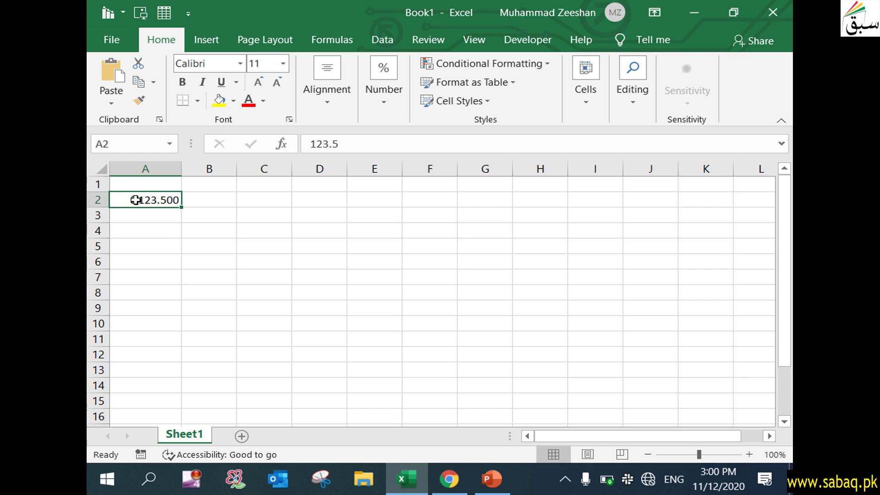
Widen column B slightly, switch to the PowerPoint slide show and reveal the bullet about the asterisk code.
drag(237, 173, 264, 173)
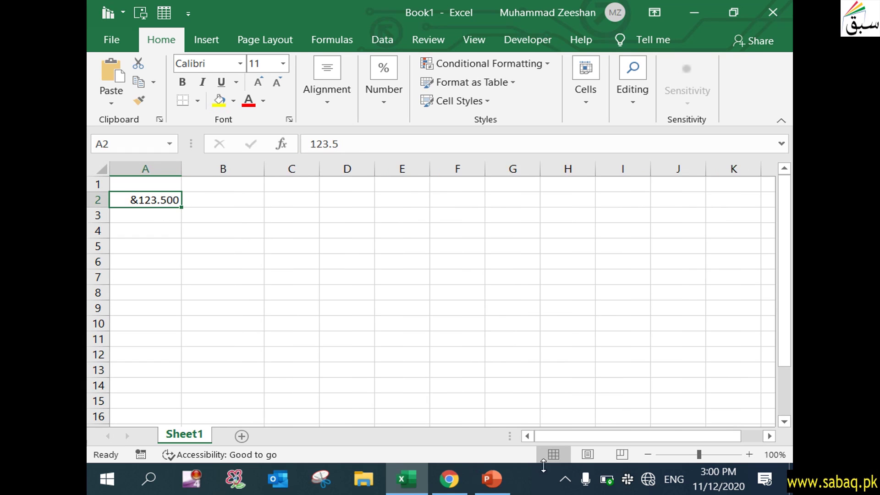
click(502, 484)
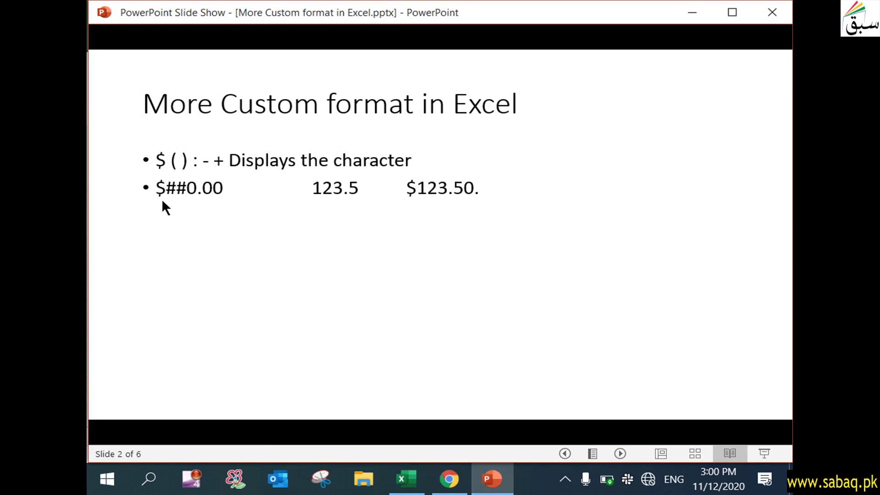
click(304, 250)
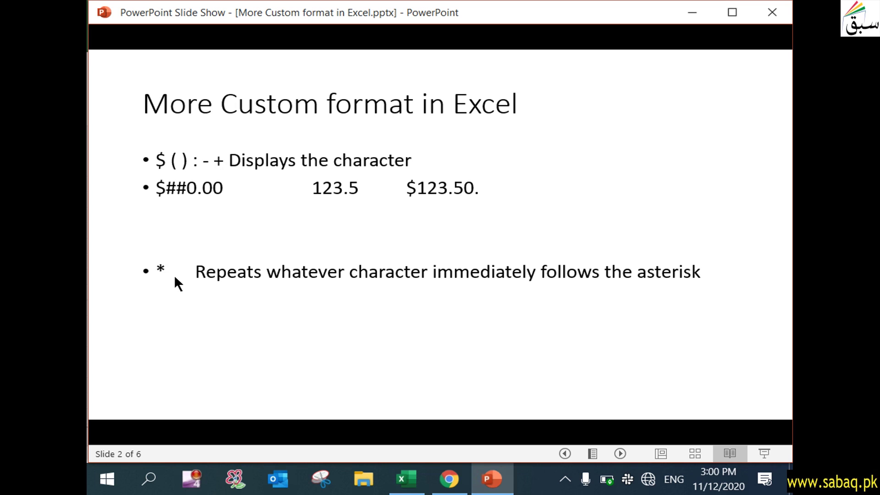
Switch back to Excel and enter 25 in cell J3.
click(407, 479)
click(291, 265)
double_click(690, 213)
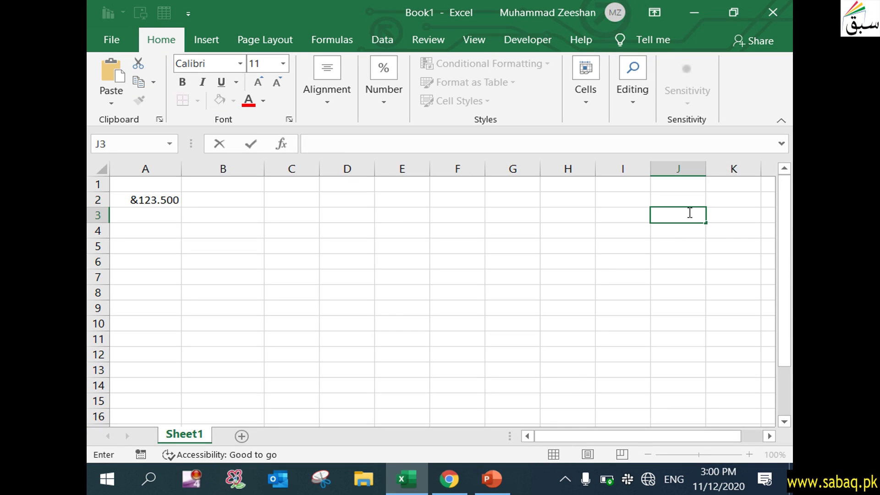
text(25)
click(678, 248)
click(672, 212)
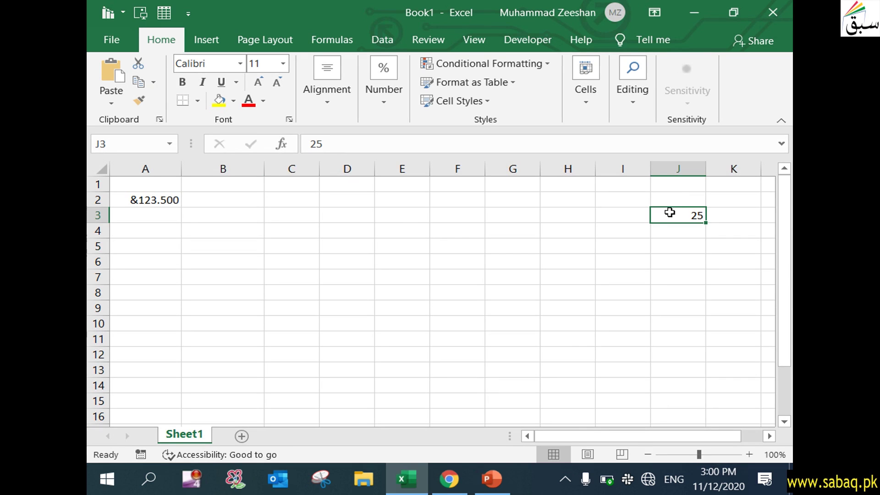
Examine the content and alignment of cell J3 in edit mode, leaving its value as is.
double_click(692, 214)
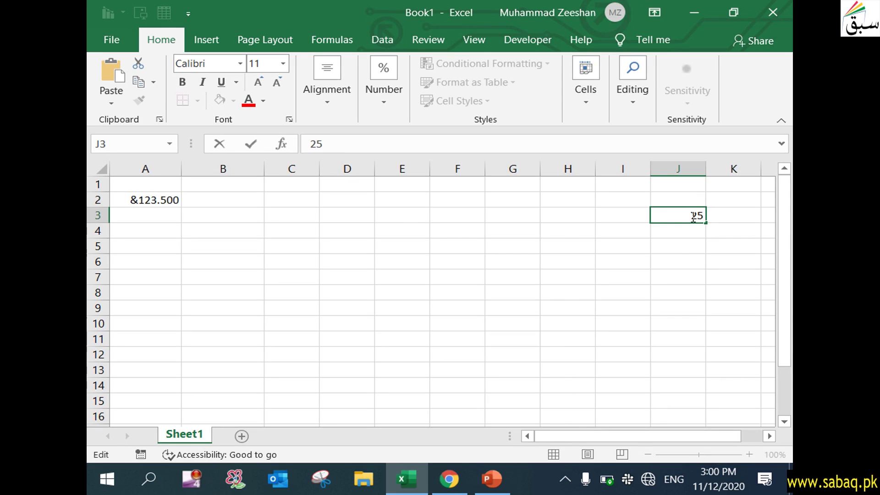
click(674, 246)
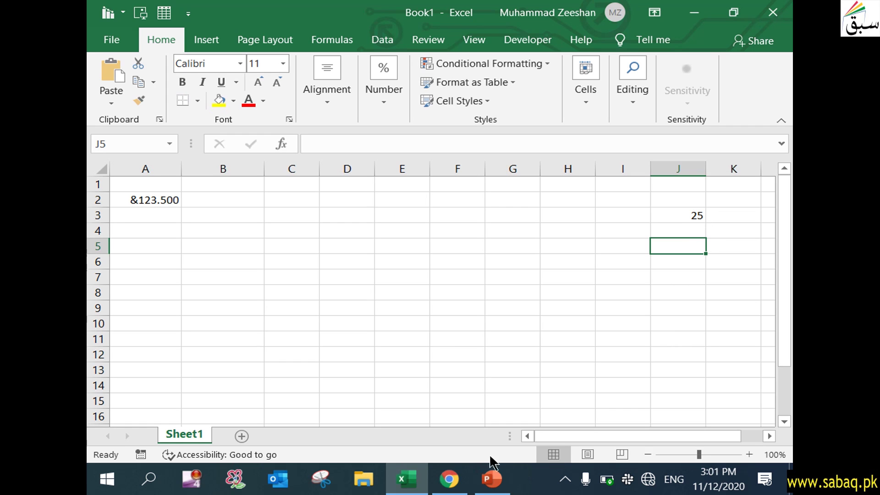
double_click(691, 213)
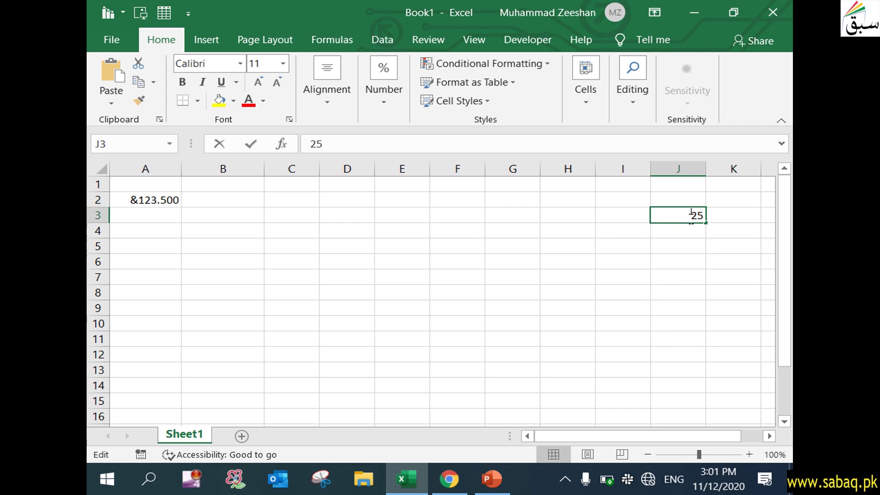
click(652, 274)
Apply the custom number format #*. to cell J3 so dots fill the space after the number.
click(664, 214)
click(376, 98)
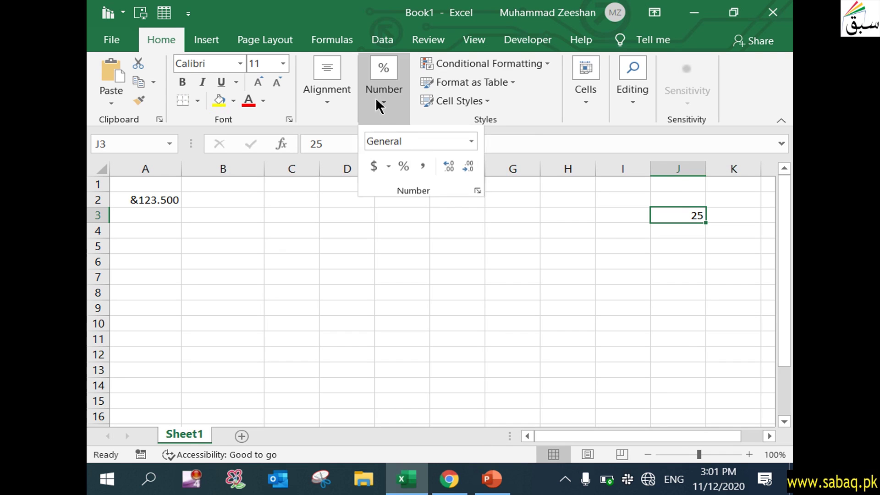
click(481, 191)
click(362, 216)
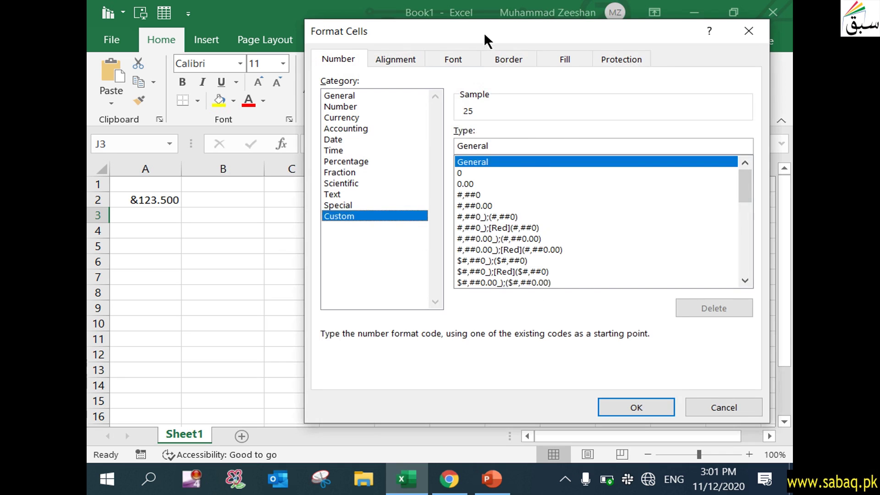
drag(484, 32, 326, 38)
click(346, 147)
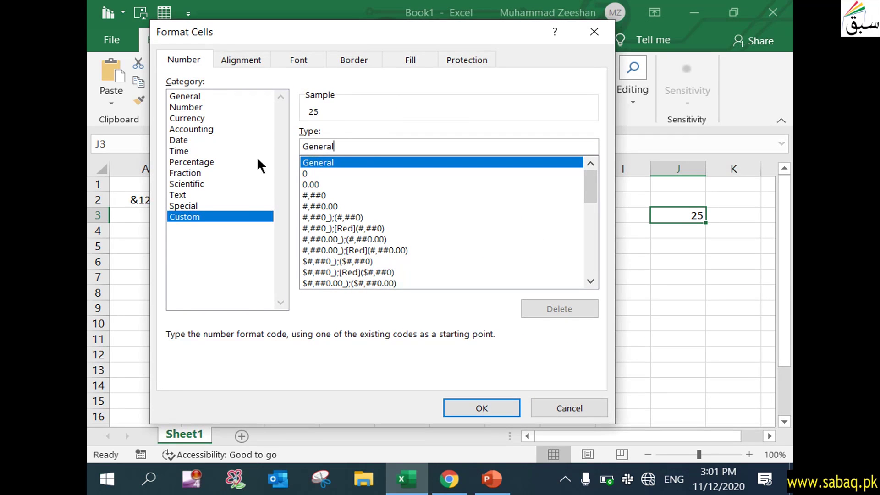
drag(334, 146, 301, 148)
text(#*.)
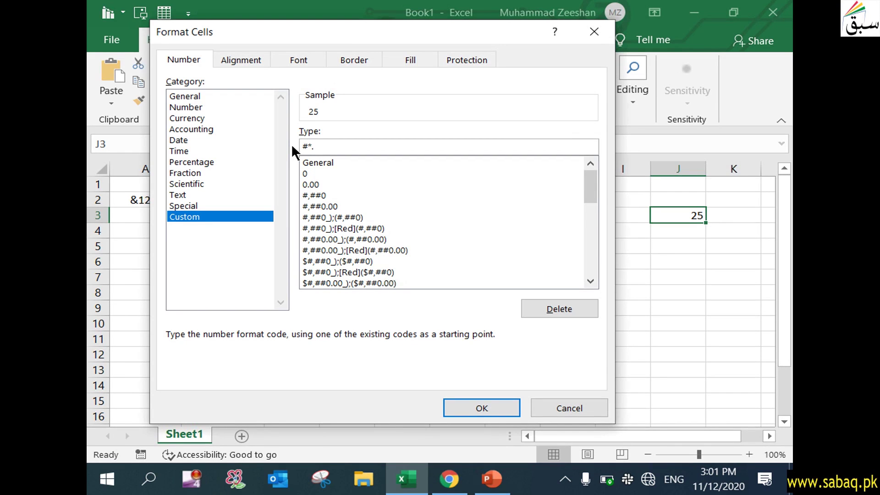
click(490, 406)
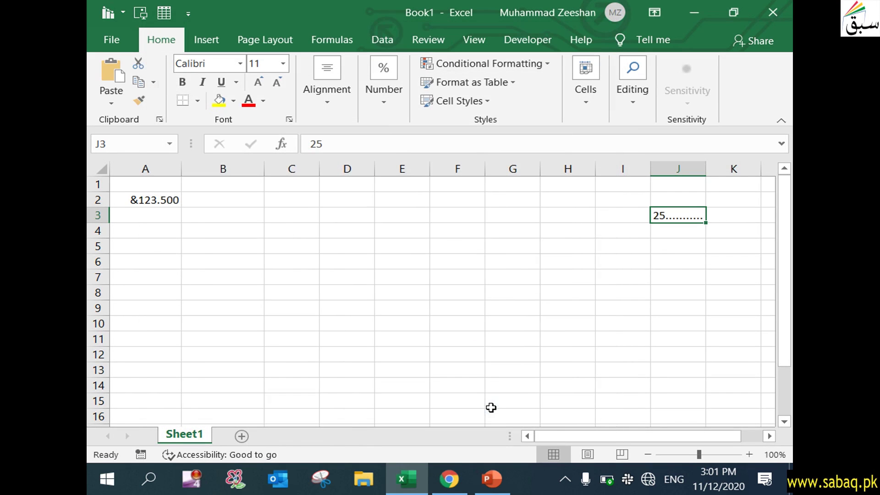
Compare how cell J3 appears when displayed and when opened for editing.
click(677, 264)
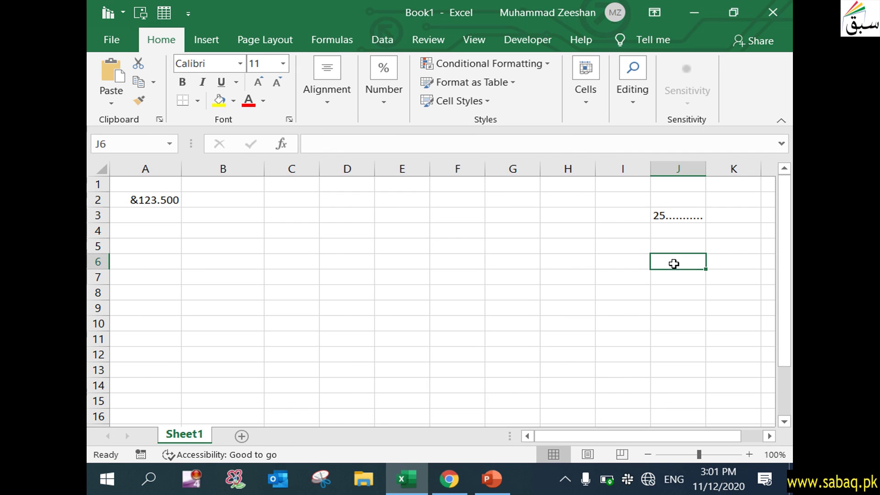
double_click(665, 213)
click(685, 243)
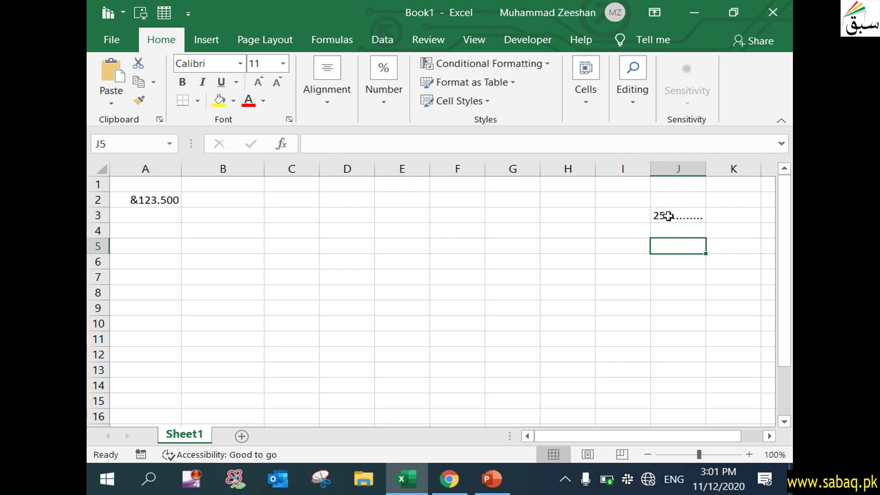
click(669, 216)
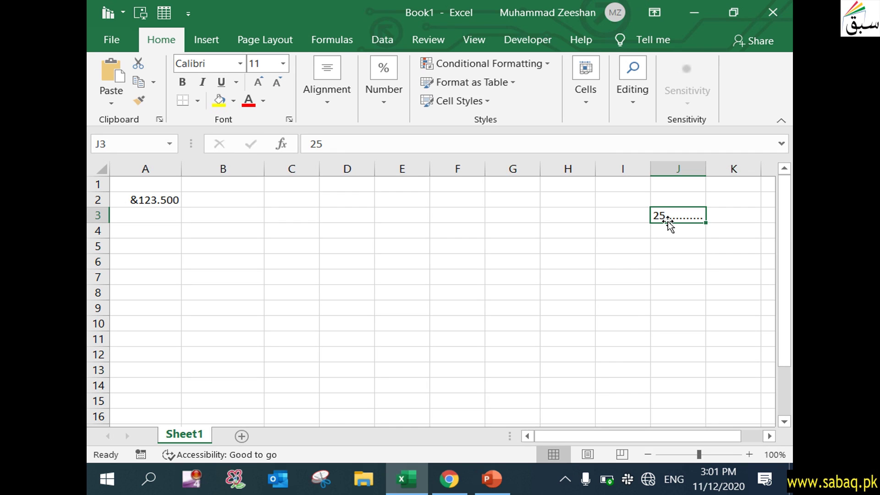
Replace the value in cell J3 with 5469865.
double_click(695, 215)
double_click(697, 215)
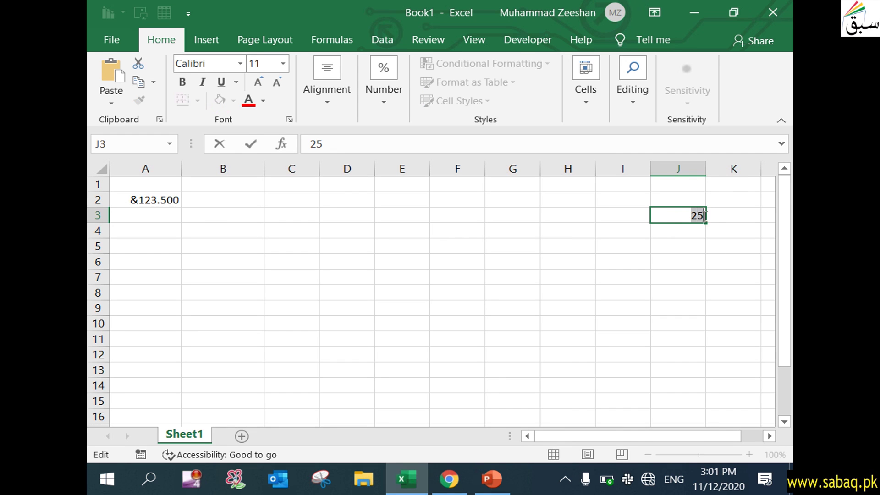
text(5469865)
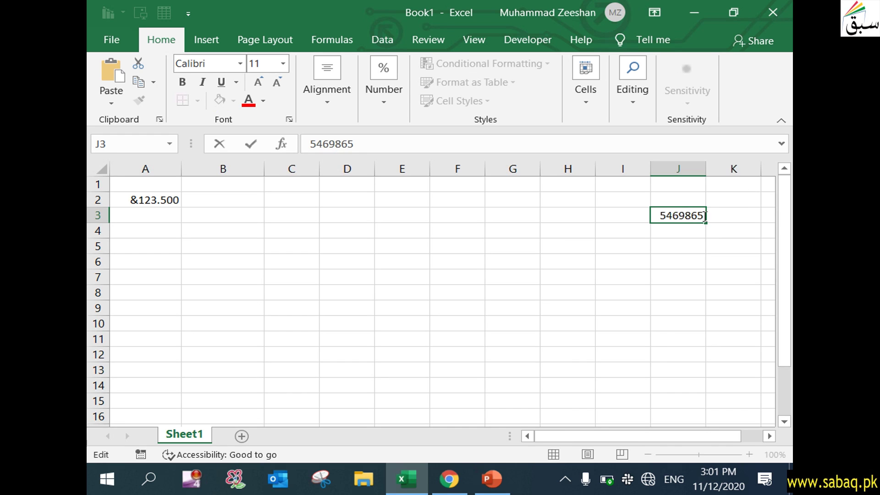
click(659, 332)
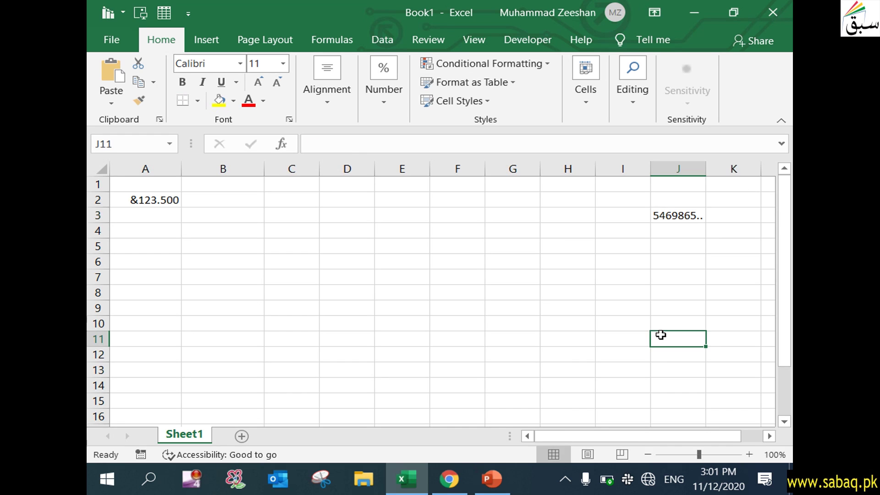
Add a 6 to the end of cell J3's value, making it 54698656, and widen column J.
click(700, 222)
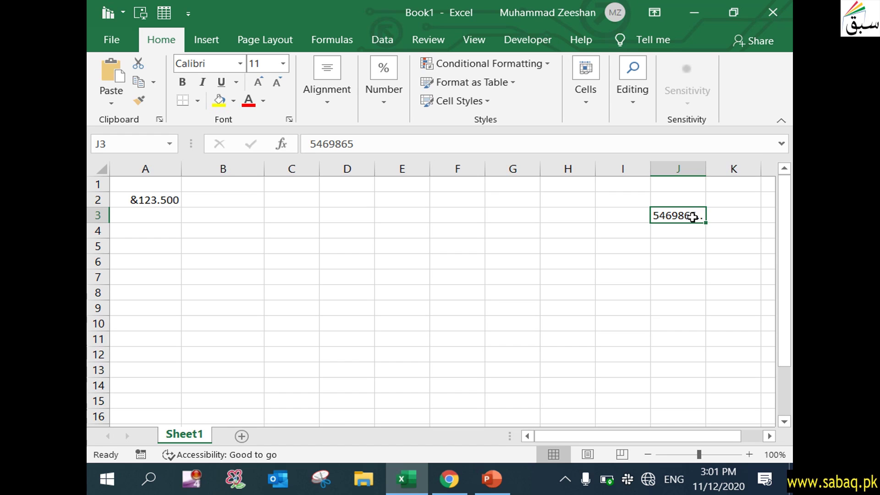
double_click(692, 216)
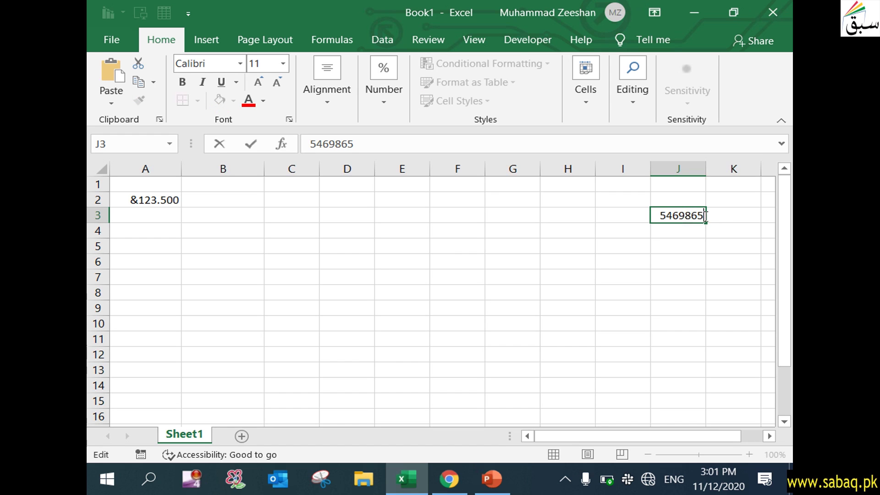
text(6)
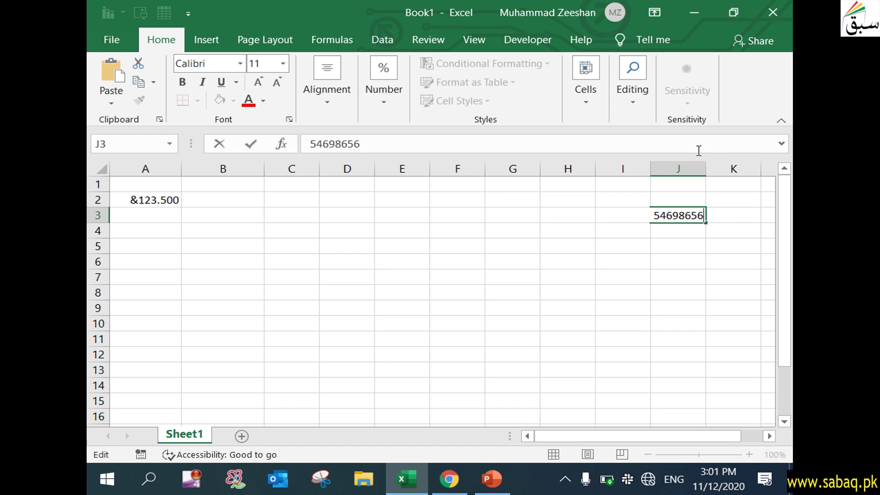
click(701, 298)
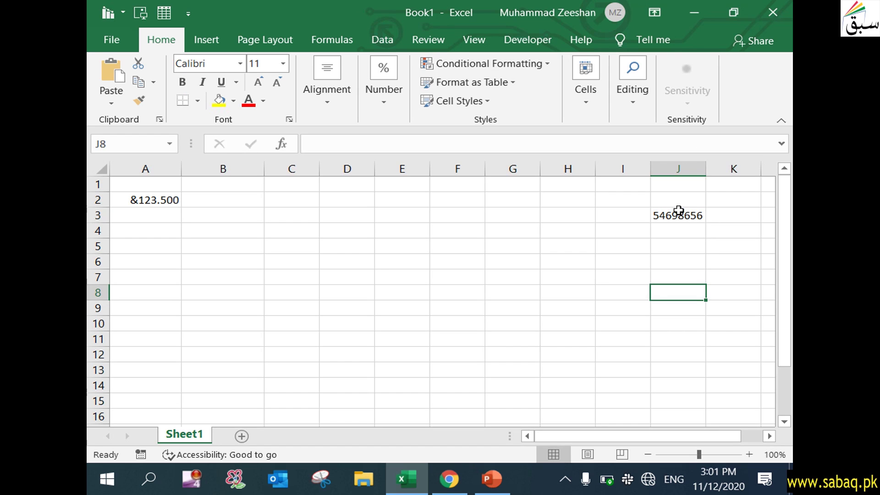
drag(704, 170, 751, 171)
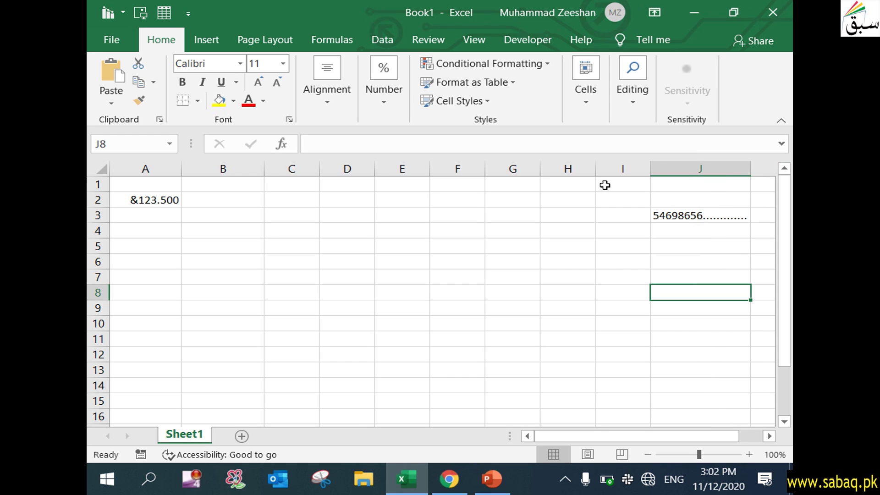
Review the custom format code applied to cell J3 in the Format Cells dialog, leaving it as is.
click(725, 220)
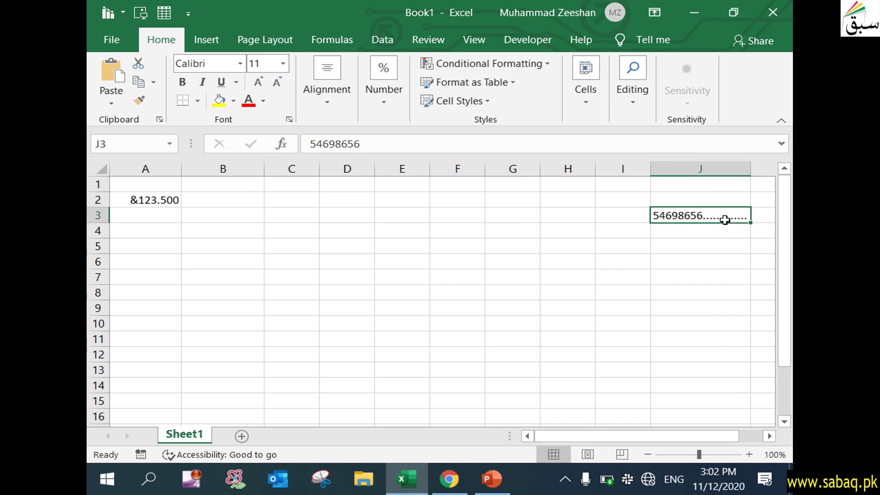
click(385, 92)
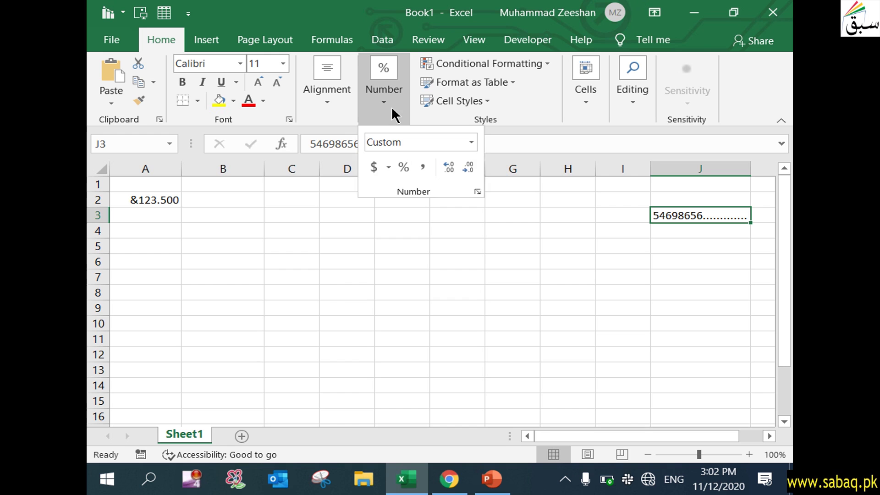
click(479, 191)
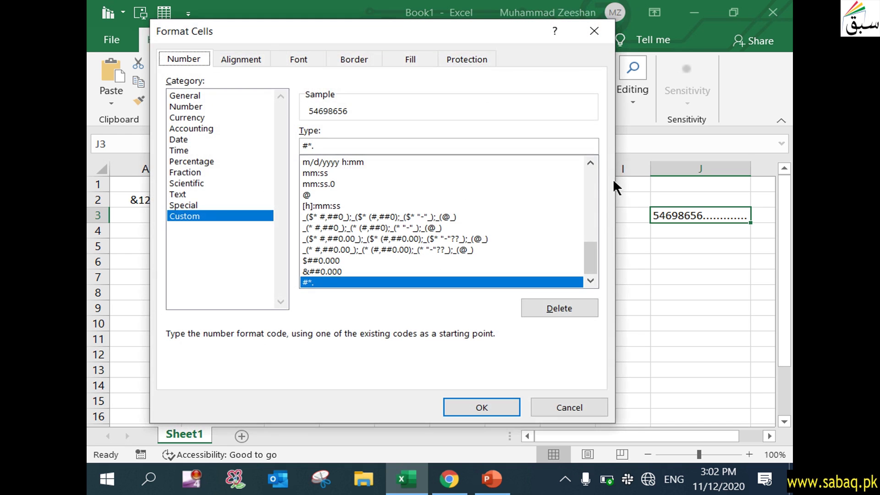
click(328, 149)
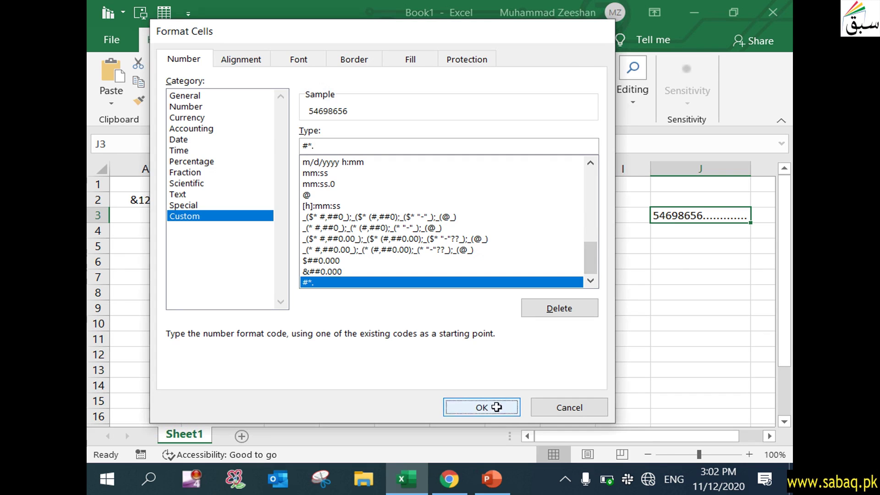
click(482, 407)
Switch to the PowerPoint slide show and advance to the description and example of the backslash format code.
click(492, 479)
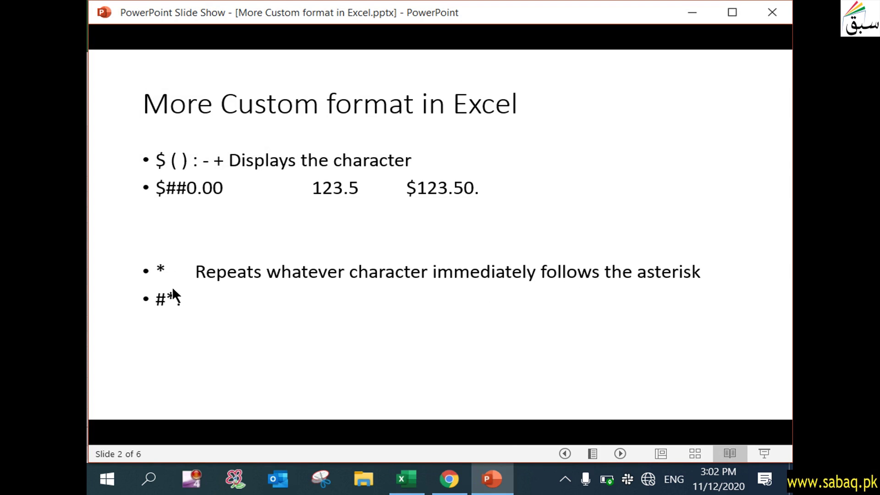
click(273, 303)
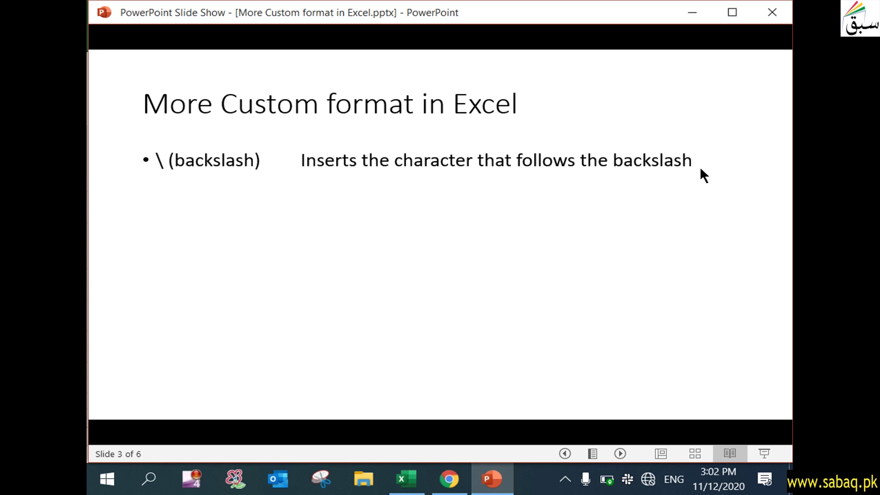
click(456, 229)
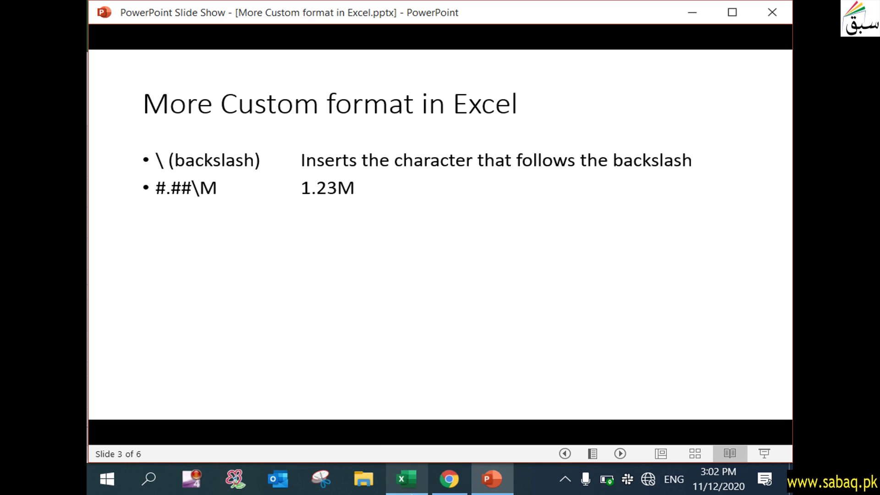
Switch back to Excel, widen column G slightly and select cell G3.
click(411, 492)
click(378, 293)
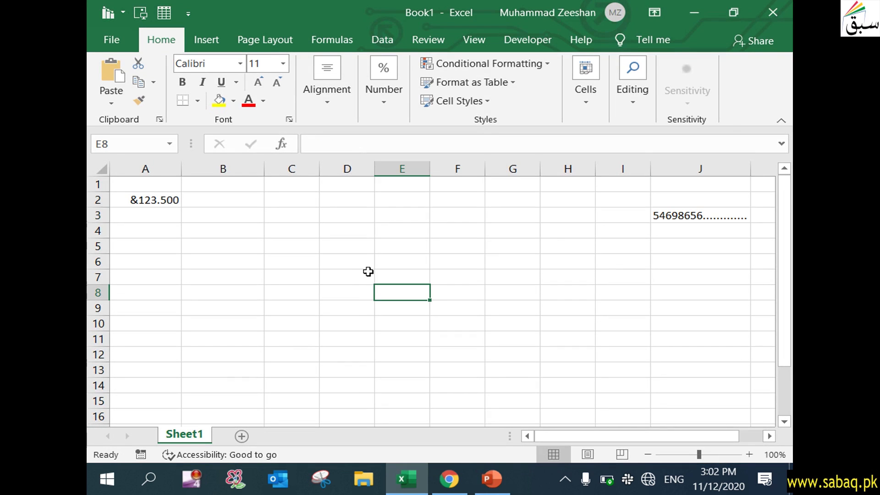
click(512, 170)
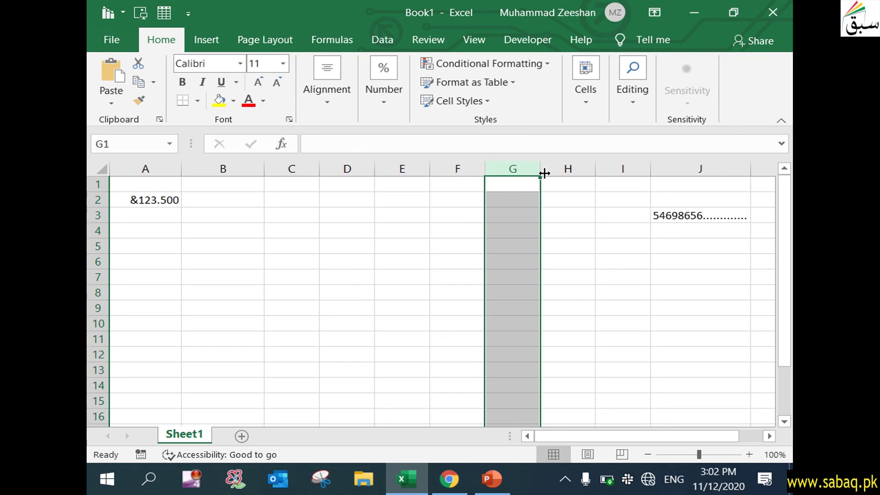
drag(545, 173, 558, 173)
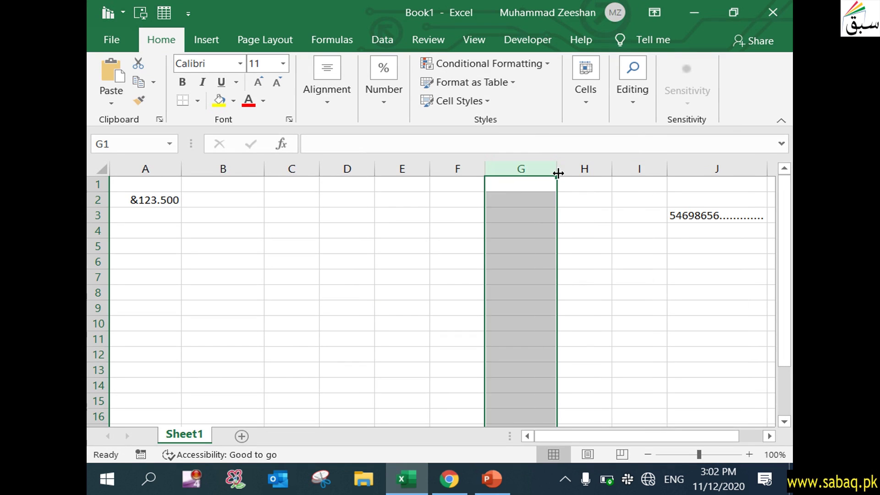
click(545, 216)
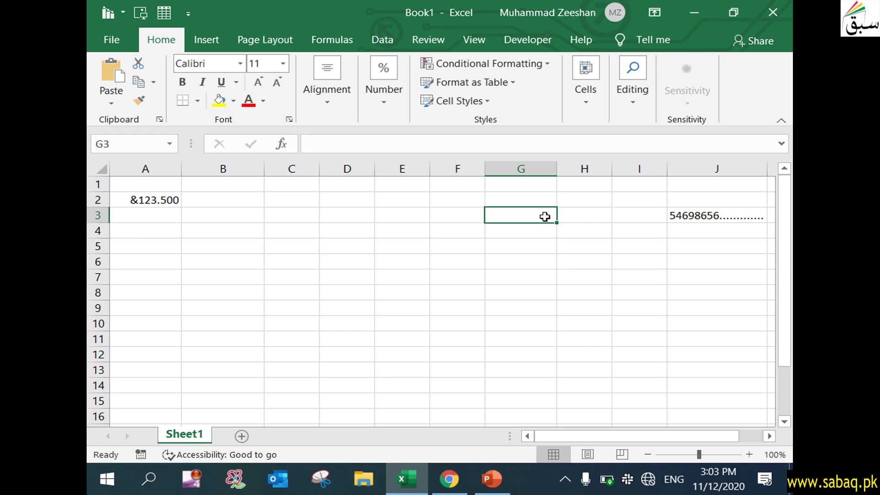
Apply the custom number format #.##\M to cell G3.
click(392, 109)
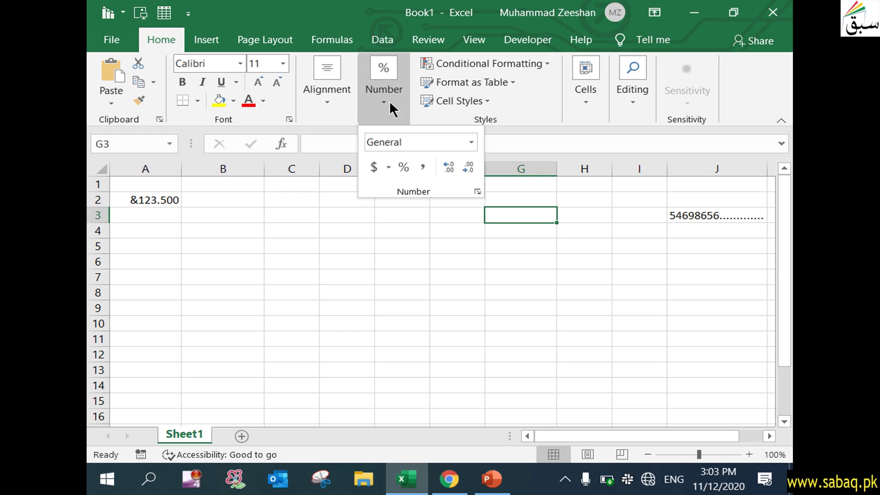
click(481, 188)
click(188, 216)
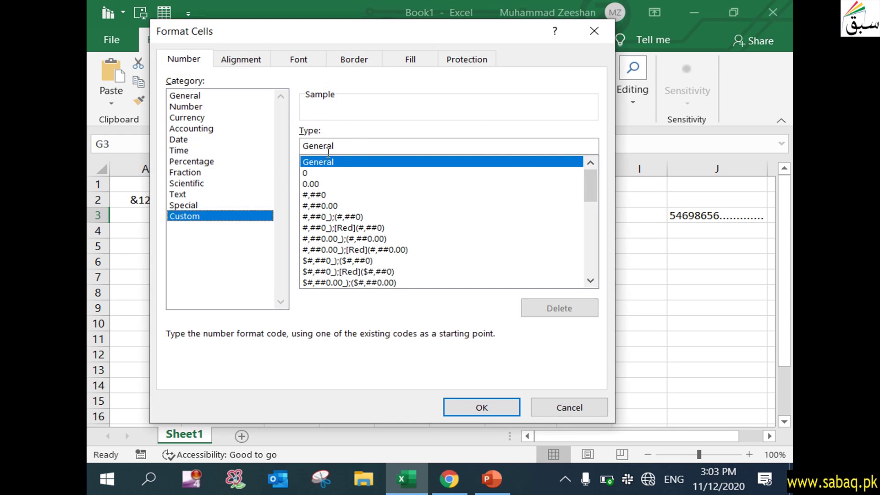
drag(355, 141, 238, 151)
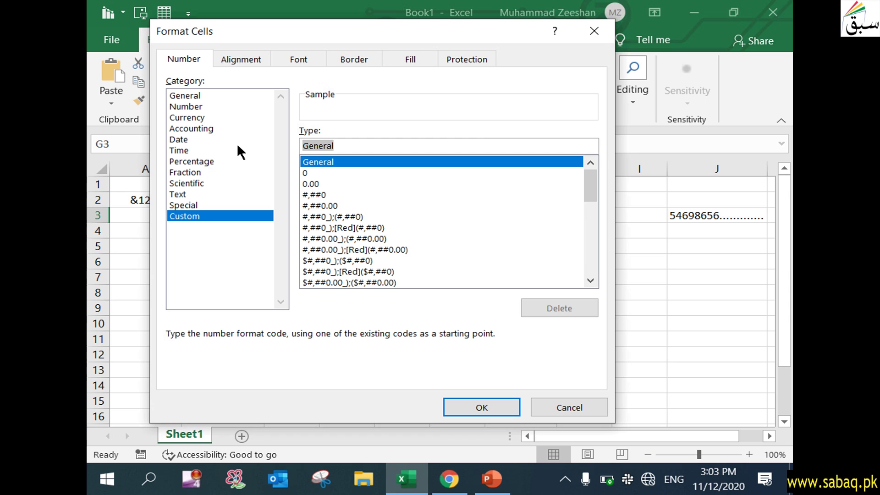
click(502, 478)
text(#)
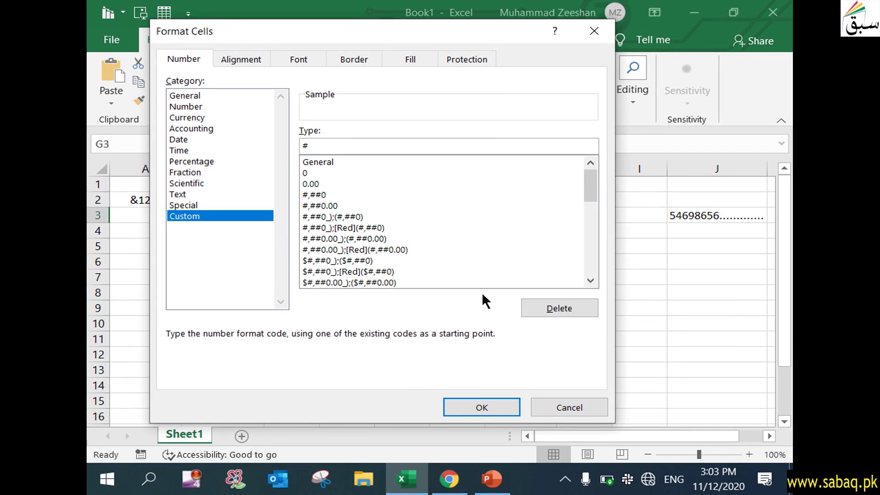
text(,##)
text(\M)
click(496, 405)
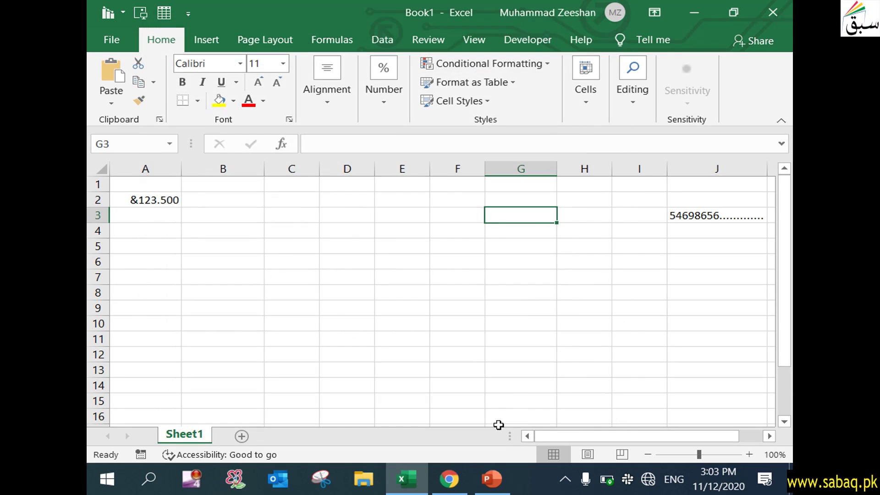
Enter 1.3 in cell G3 and select the cell to check its formatted display.
double_click(538, 219)
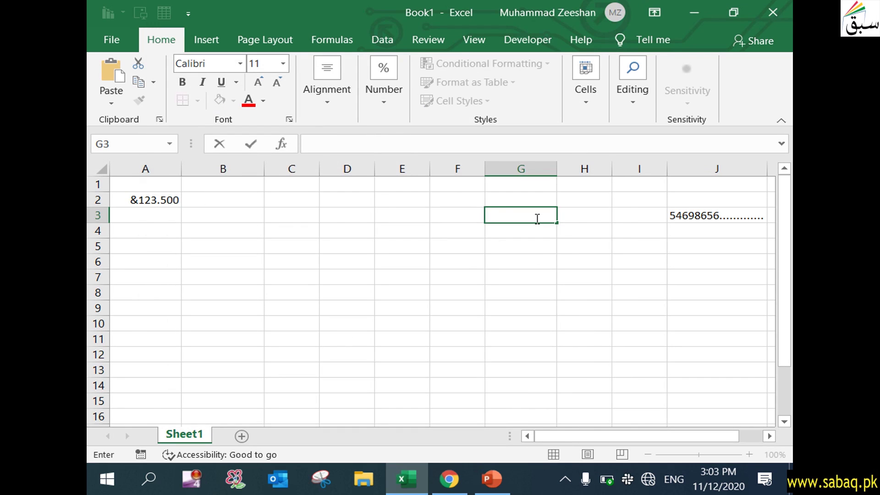
text(1.3)
click(598, 342)
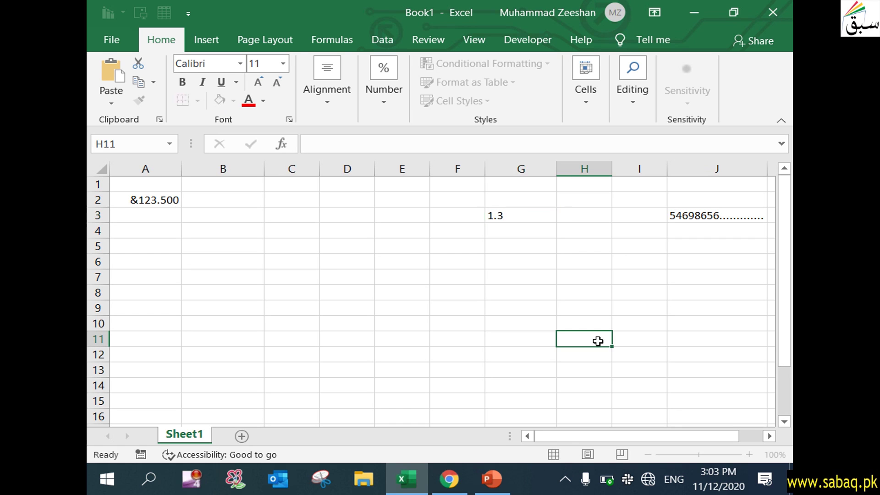
click(537, 220)
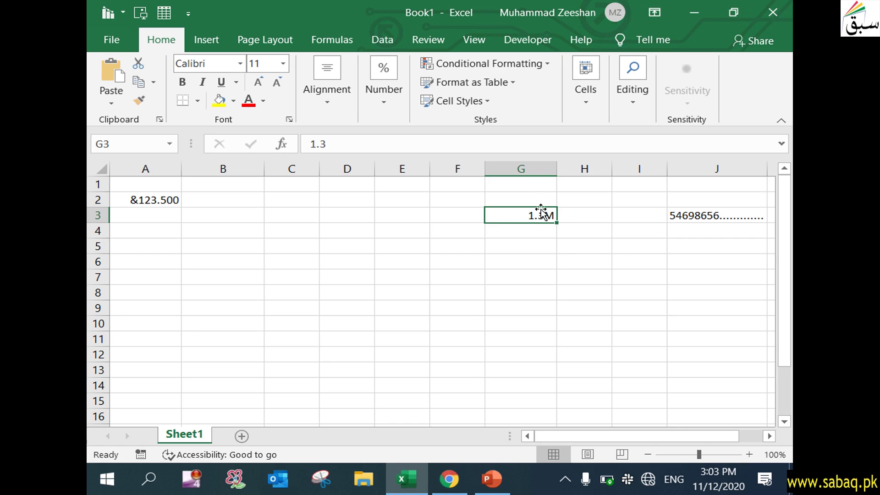
Apply the custom number format #\K to the whole of column E.
click(402, 215)
double_click(402, 216)
click(399, 245)
click(402, 218)
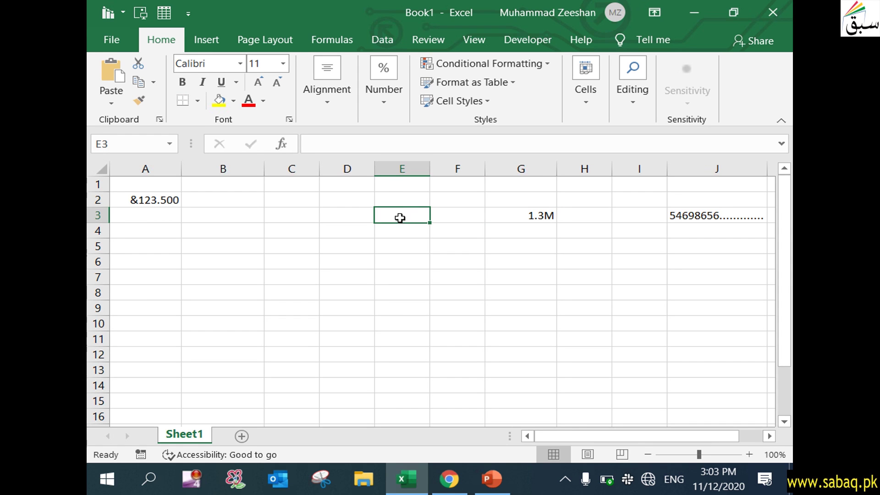
click(402, 169)
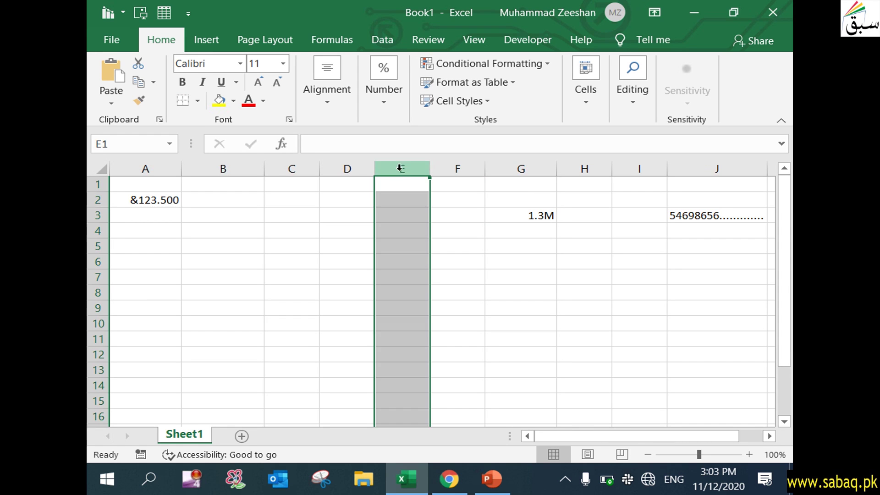
click(394, 110)
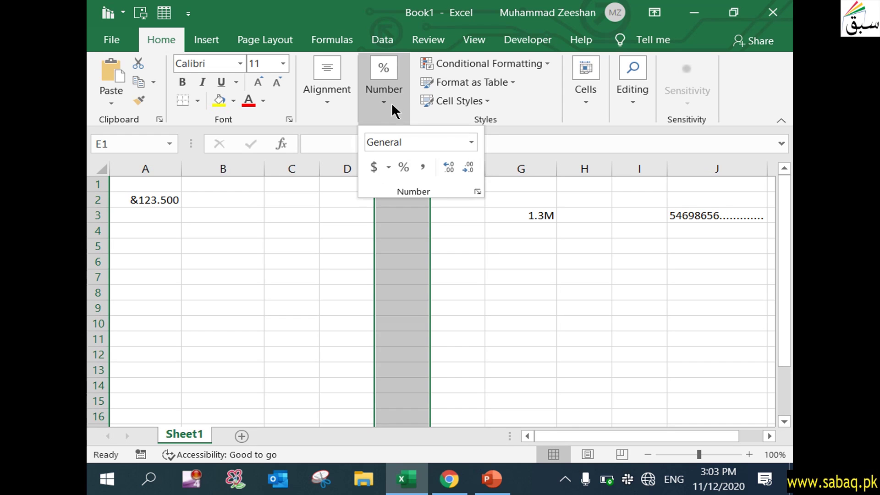
click(476, 190)
click(208, 216)
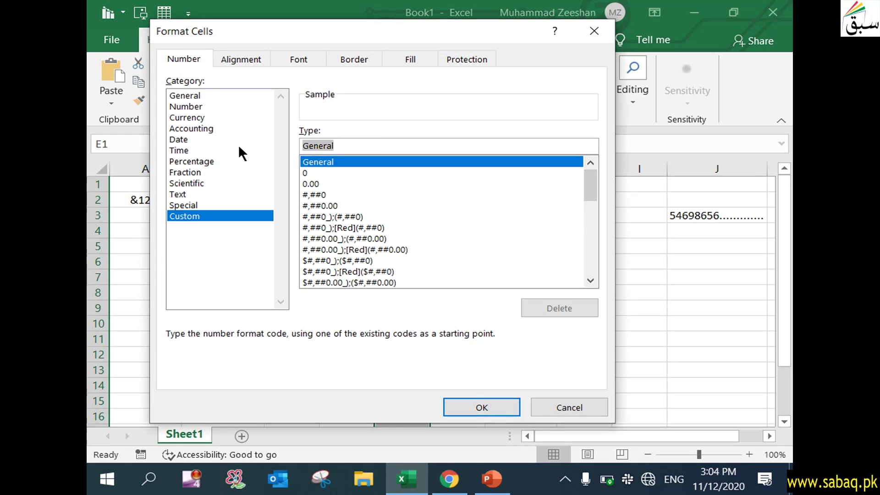
text(#)
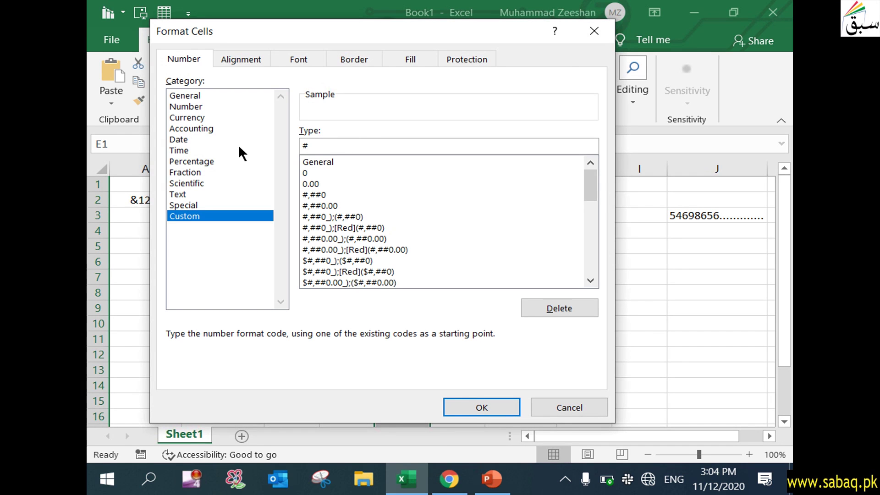
text(\K)
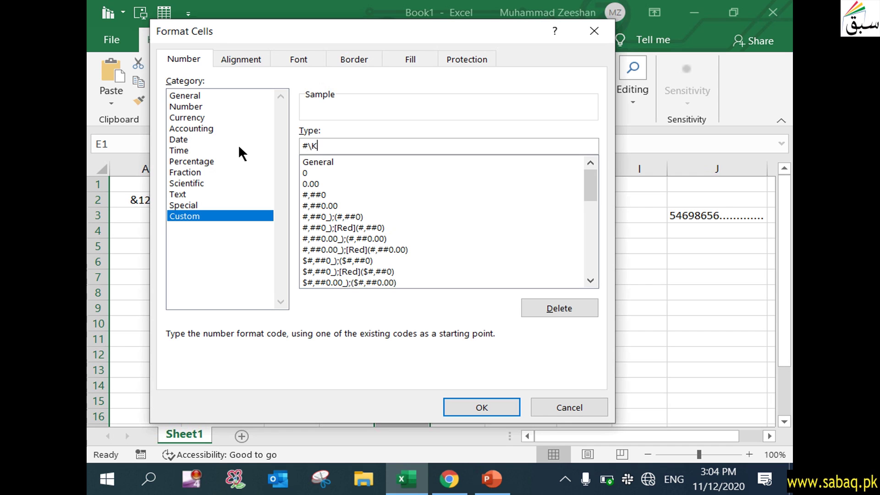
click(497, 403)
Enter 6 in cell E3 and 7 in cell E4, and select E3 to check its stored value.
double_click(402, 213)
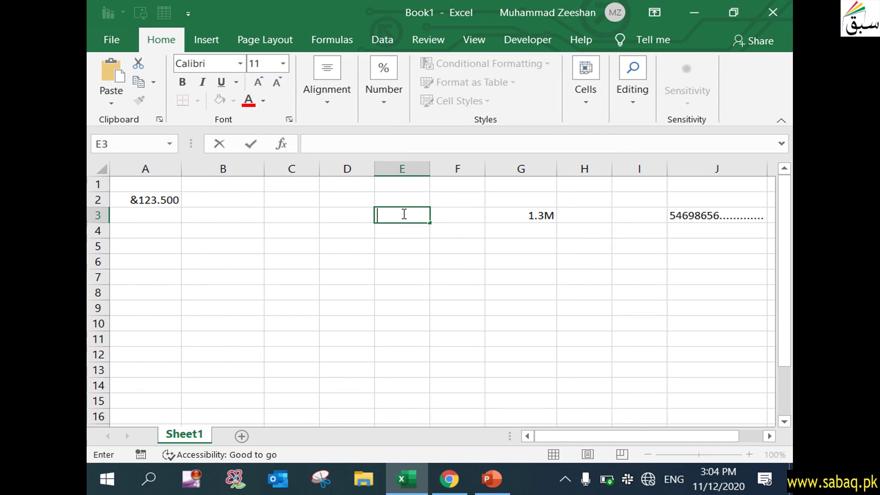
text(6)
click(487, 274)
click(402, 217)
double_click(418, 231)
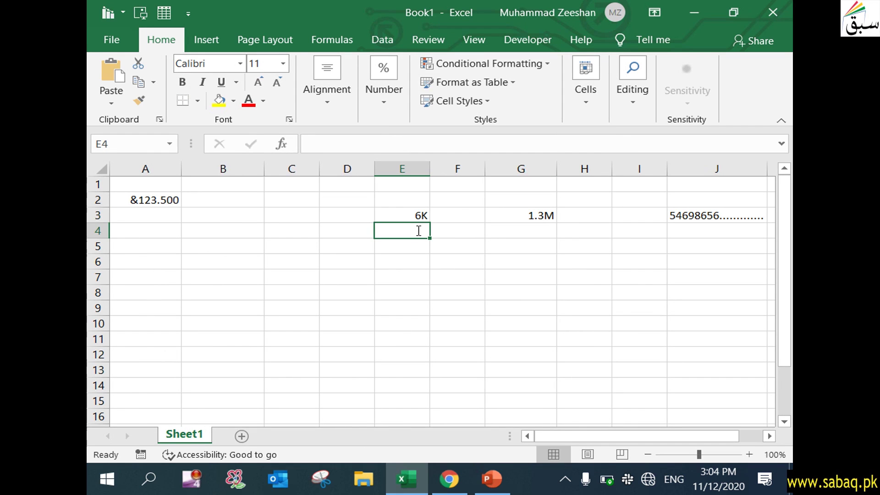
text(7)
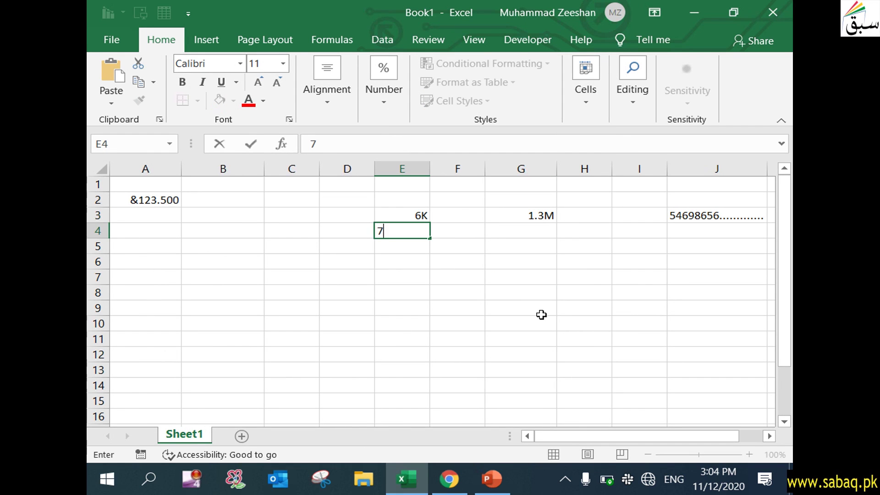
click(531, 304)
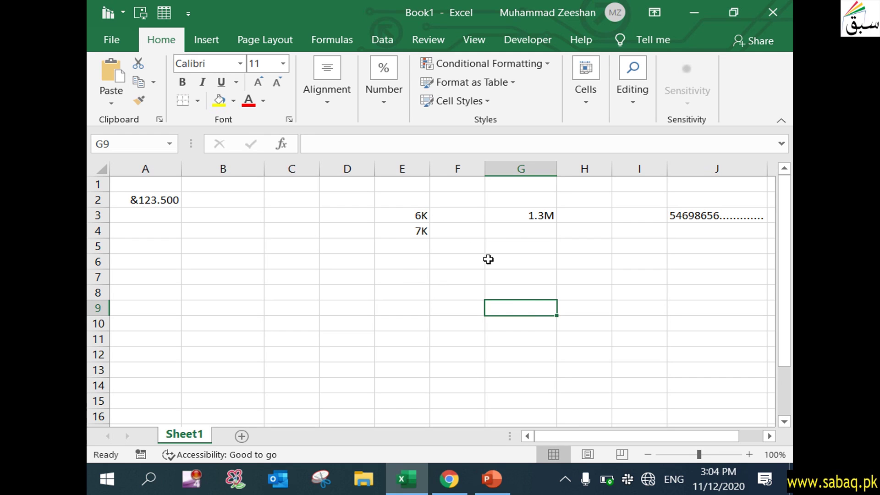
click(402, 219)
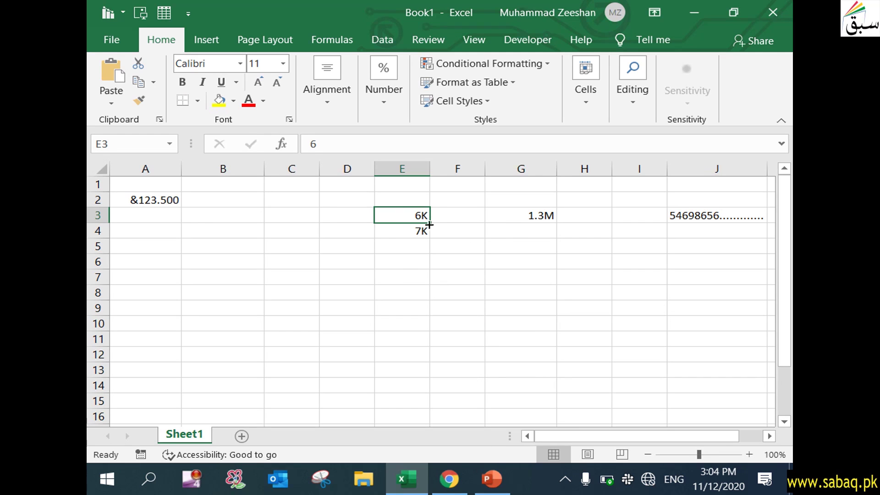
Switch to the PowerPoint slide show and reveal the "text" code explanation and its part-number example on slide 3.
click(492, 480)
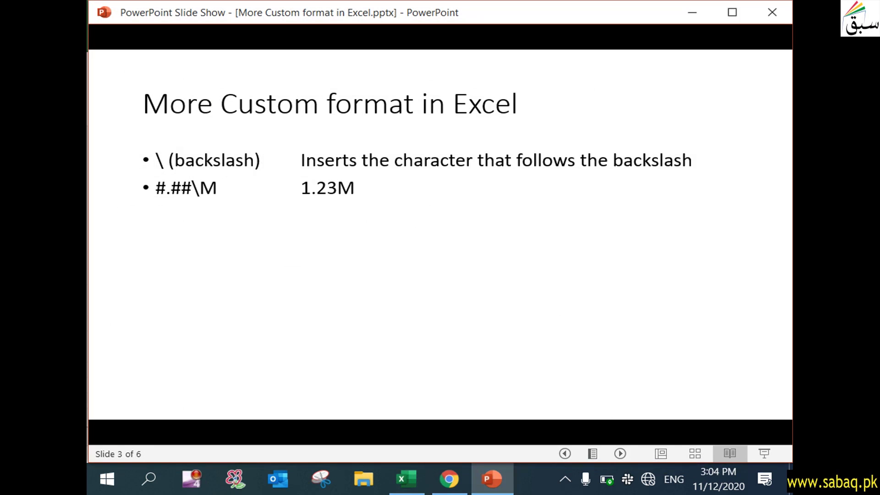
click(614, 242)
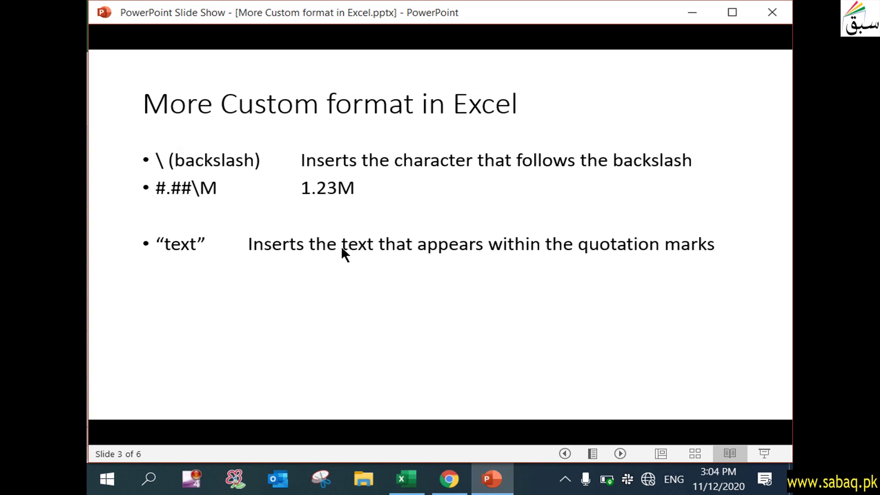
click(504, 214)
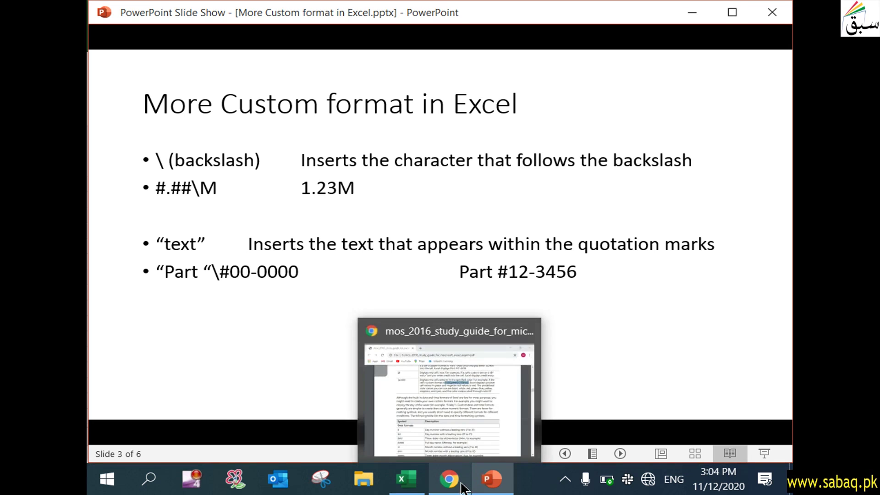
Switch back to Excel and select the empty cell C4.
click(413, 483)
click(316, 281)
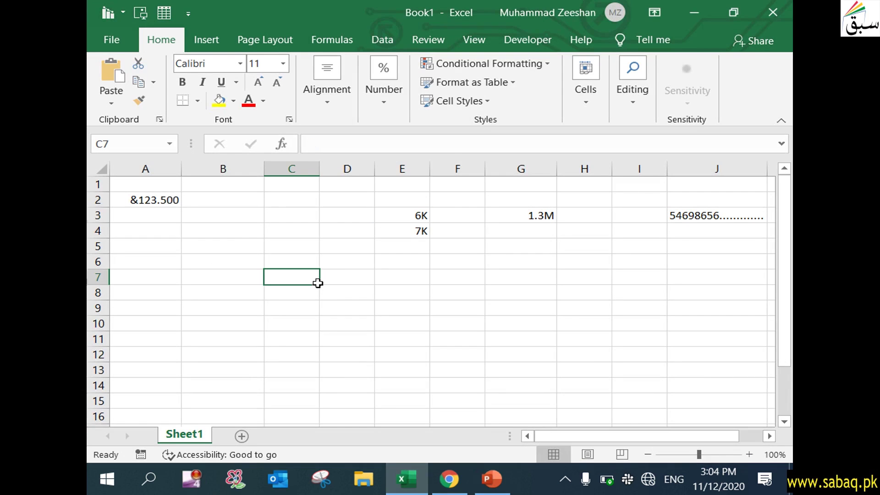
click(278, 233)
double_click(278, 233)
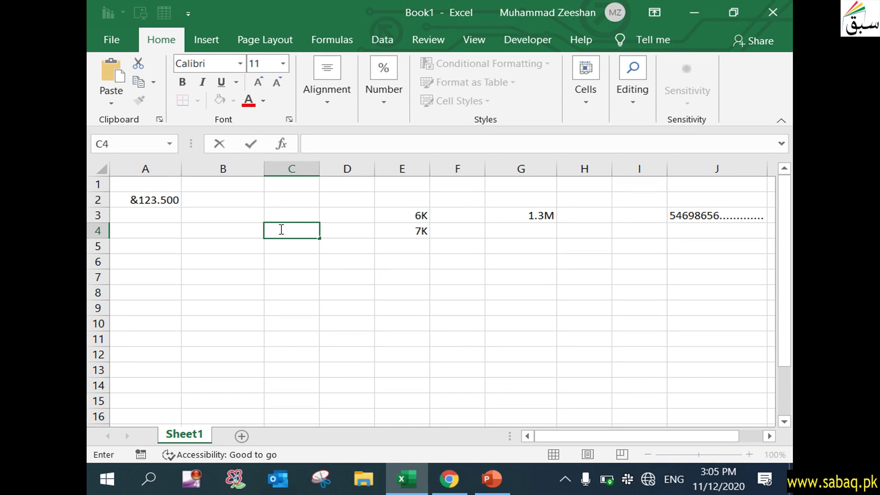
click(274, 265)
click(299, 231)
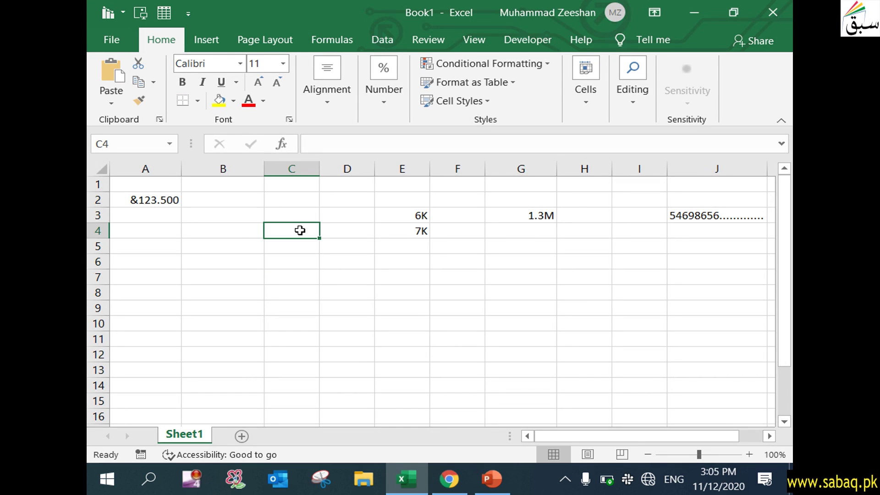
Apply the custom number format "CNIC"\####-#####-# to cell C4.
click(385, 100)
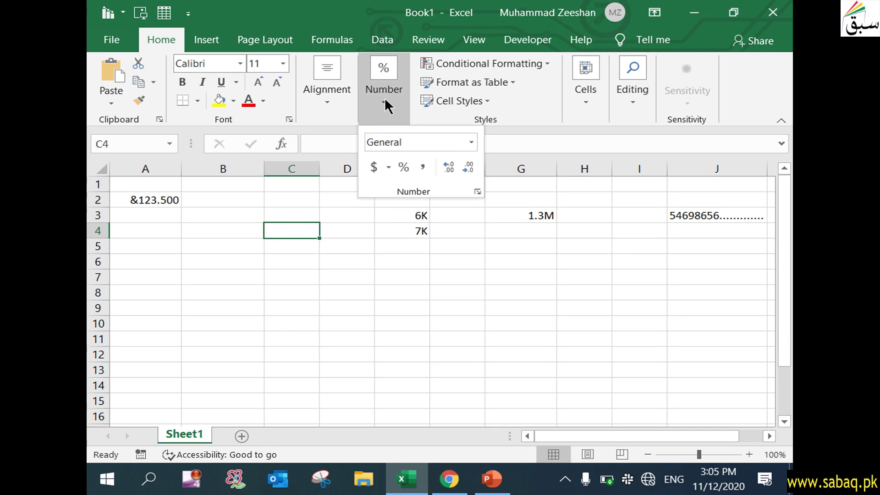
click(477, 190)
drag(368, 33, 534, 16)
click(371, 201)
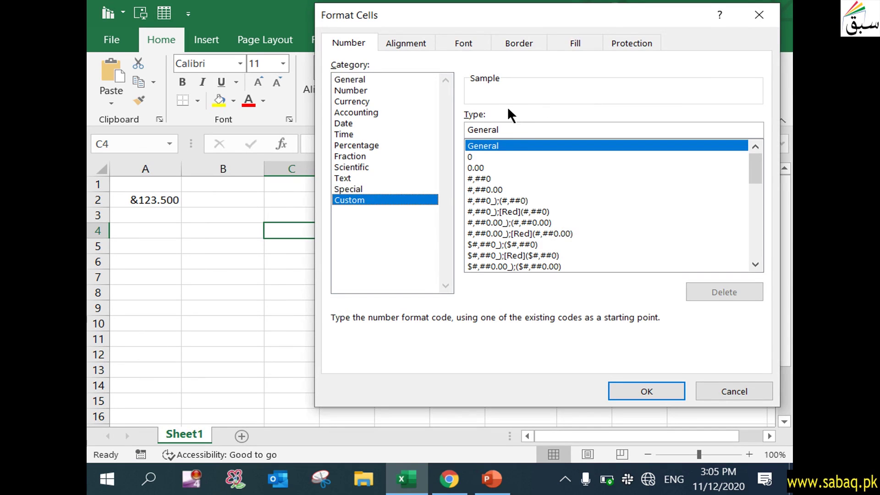
drag(518, 128, 407, 118)
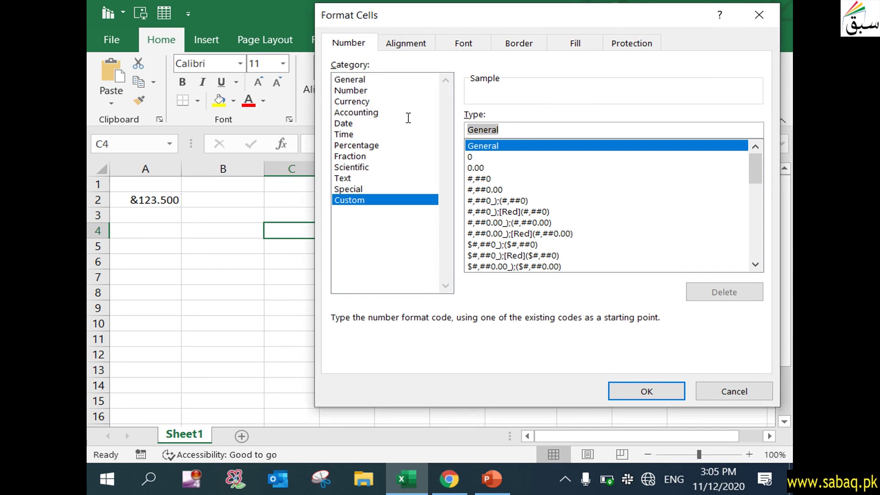
text(")
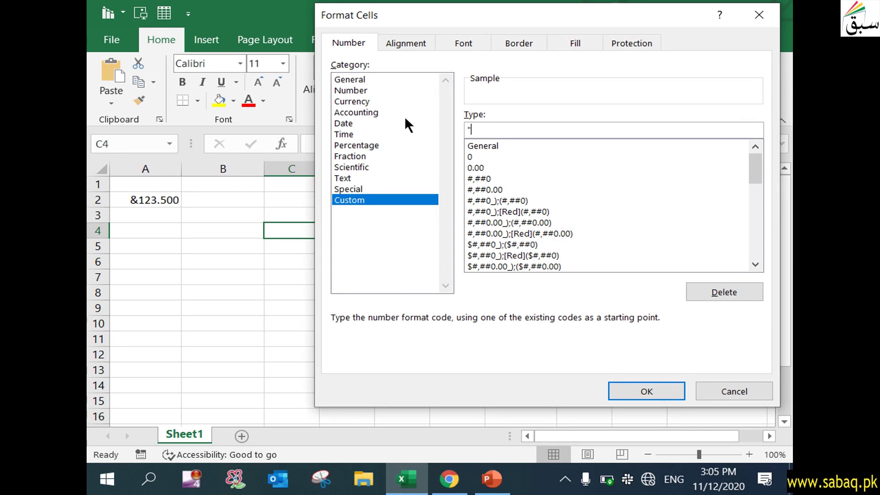
text(CNIC")
click(491, 480)
click(489, 481)
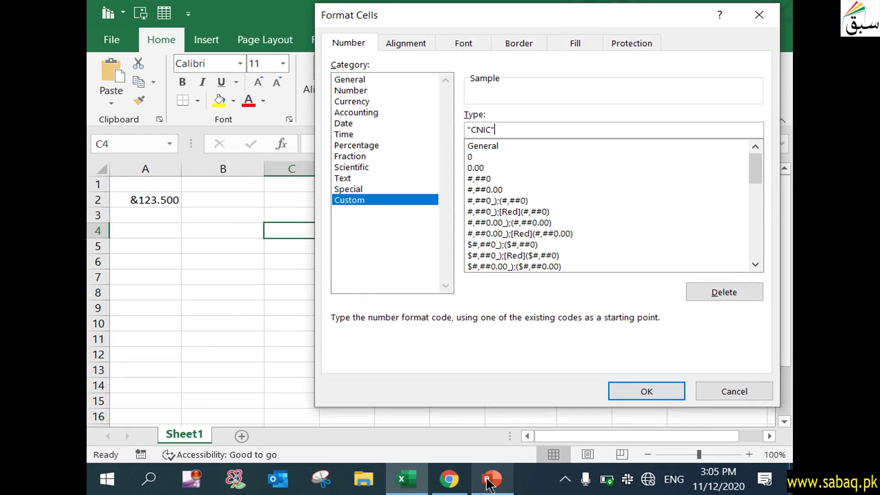
text(\)
text(####-#####-#)
click(647, 394)
Enter a 13-digit sample CNIC number in cell C4.
double_click(300, 231)
text(5442136)
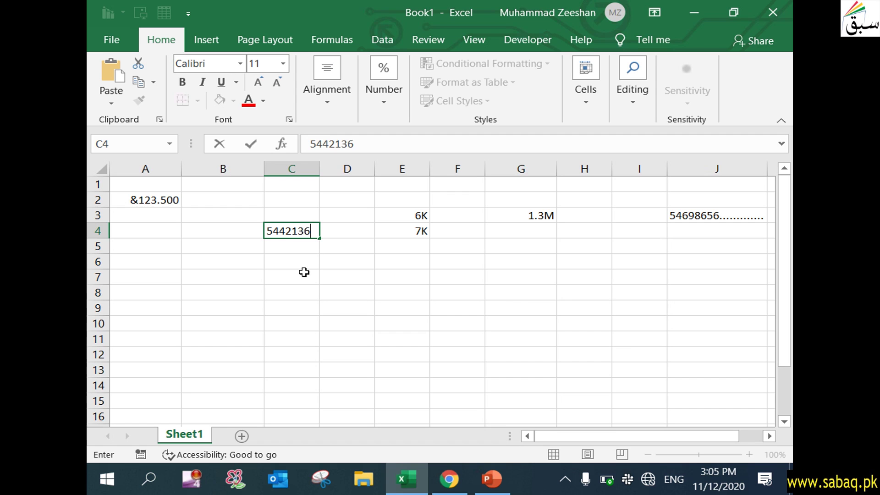
text(654564)
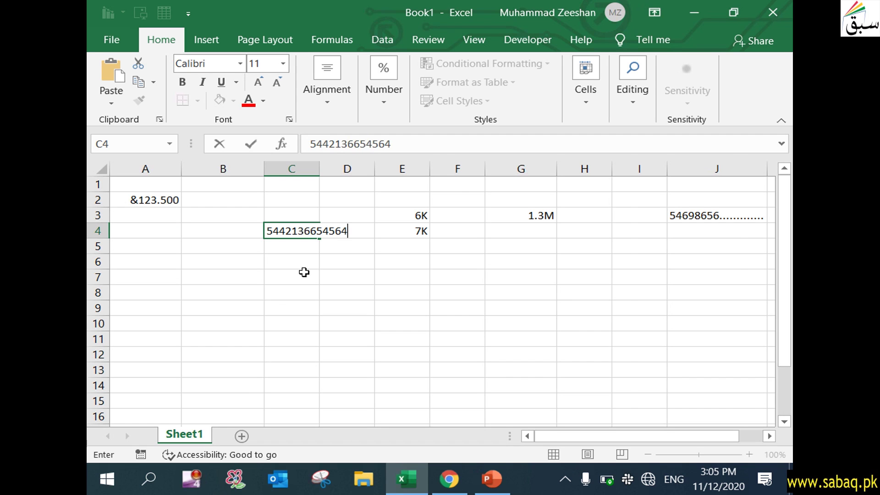
click(368, 311)
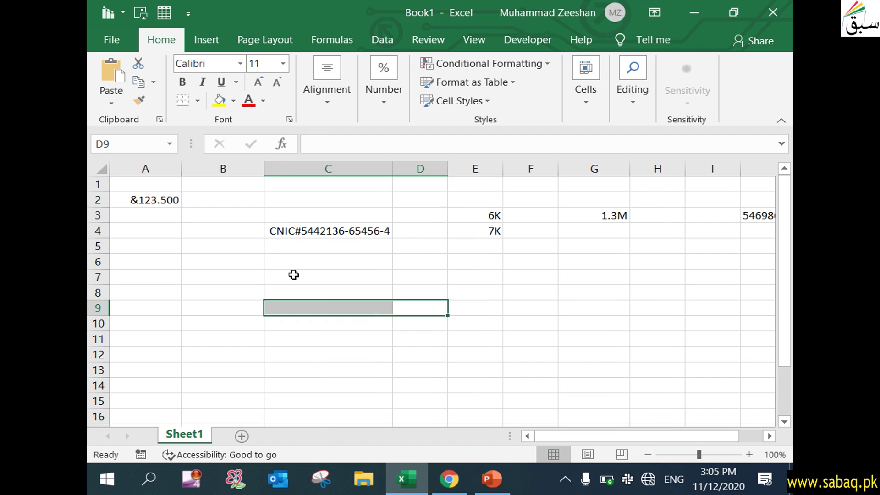
Compare the stored number in cell C4 with its formatted display and look over column C.
click(280, 229)
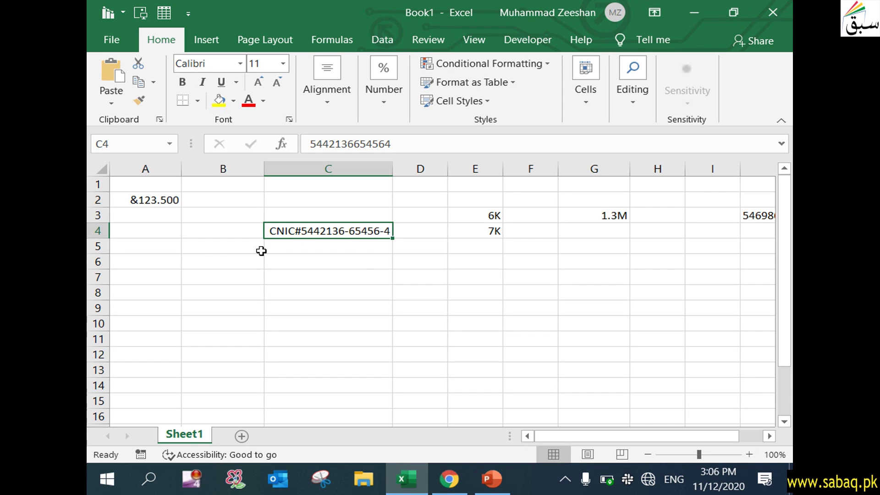
click(364, 289)
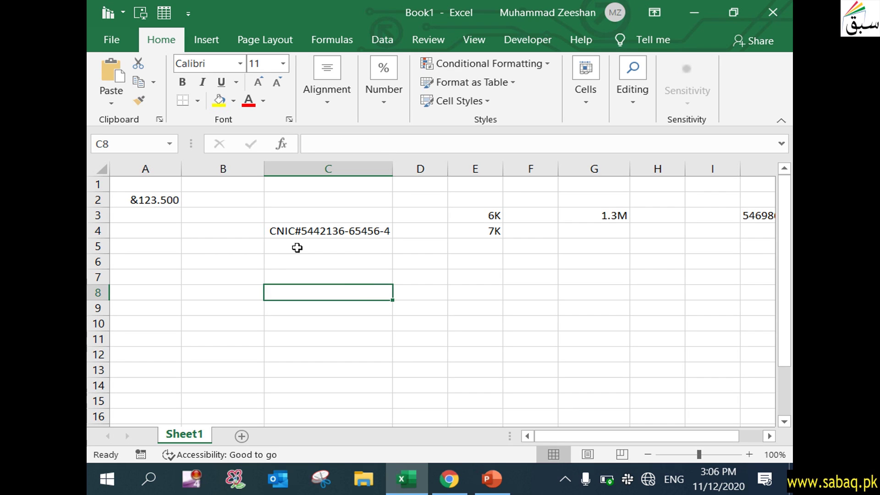
click(380, 232)
click(336, 168)
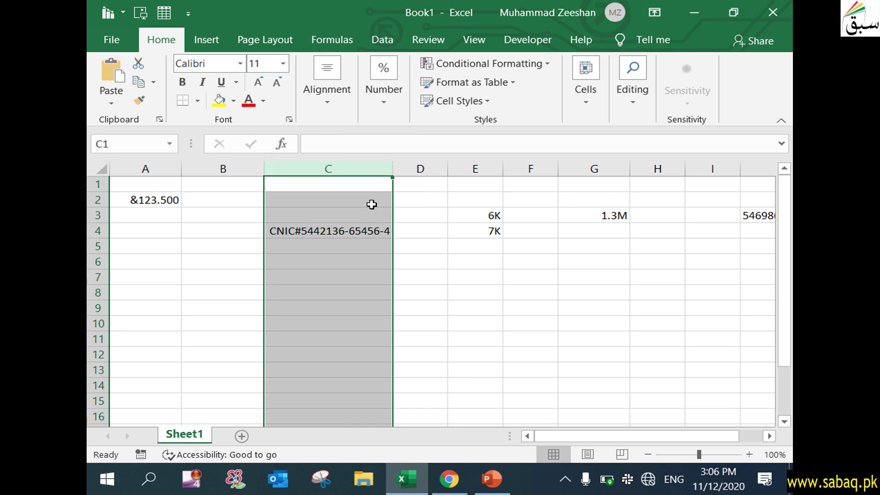
click(487, 339)
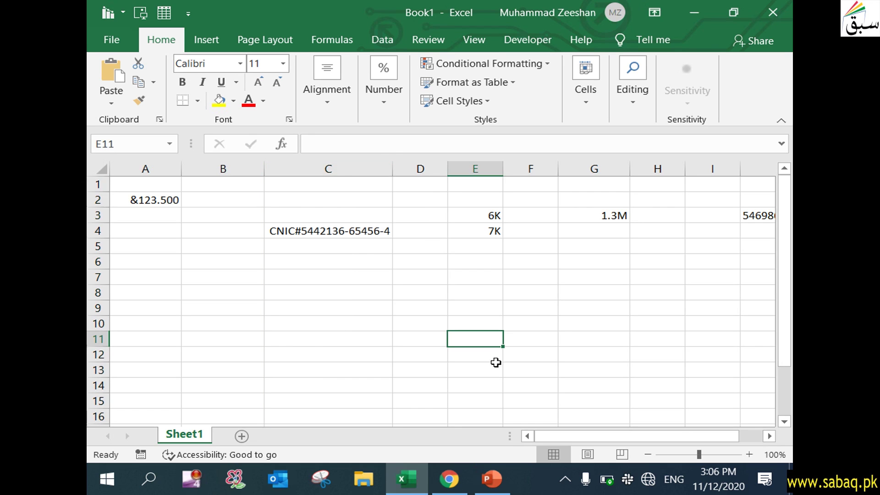
Switch to the PowerPoint slide show and advance to the explanation of the @ code on slide 4.
click(492, 480)
key(Right)
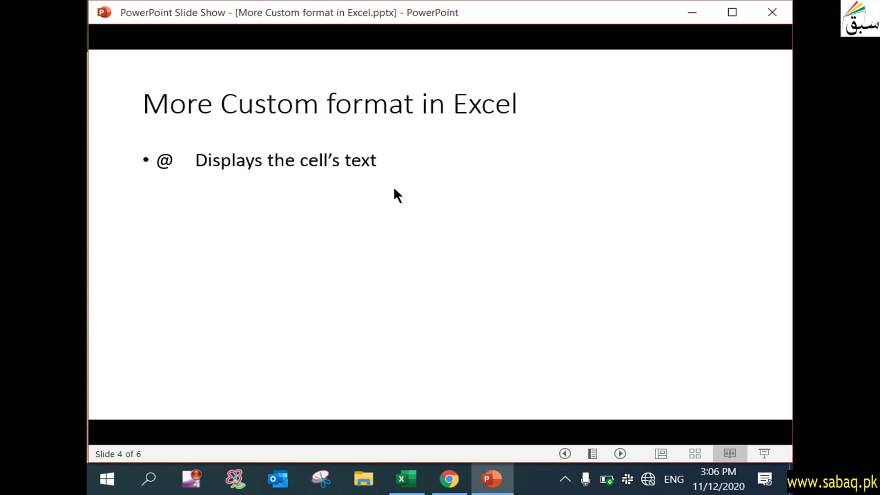
key(Right)
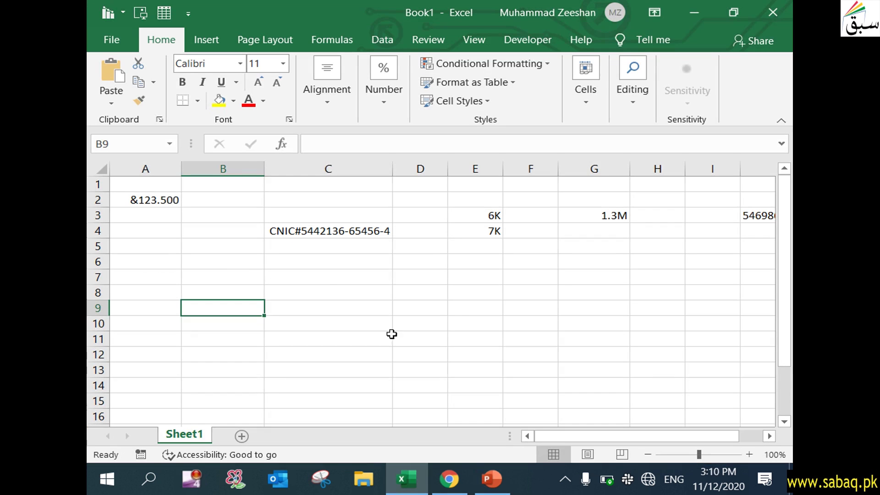
Select cell I6 and widen column I.
click(338, 289)
click(231, 274)
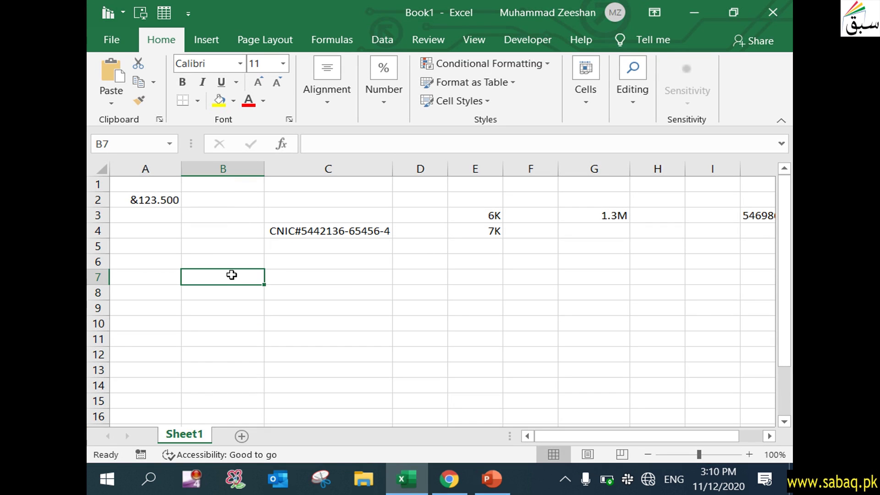
drag(668, 436, 707, 436)
click(635, 257)
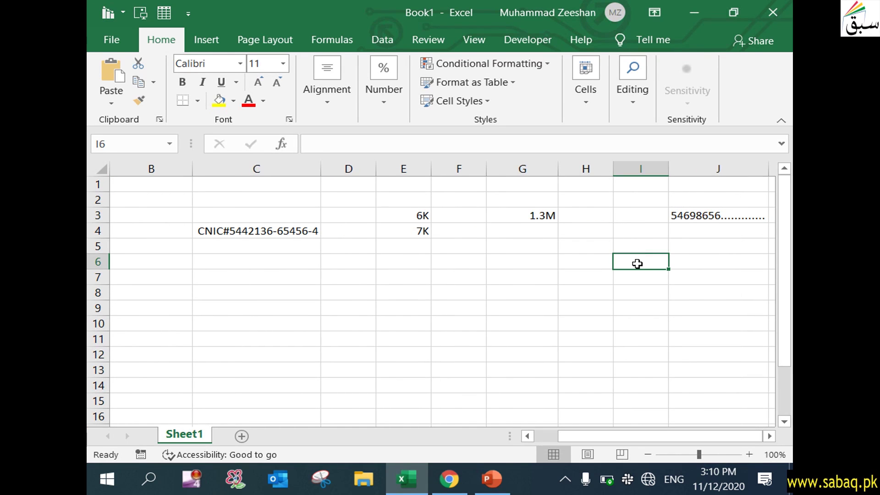
drag(669, 170, 698, 181)
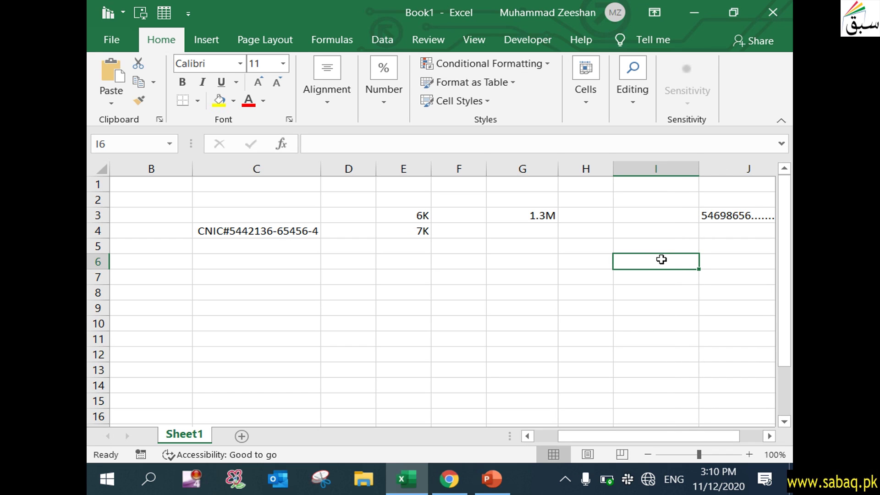
Apply the custom number format @":Phone no" to cell I6.
click(398, 115)
click(470, 190)
drag(448, 16, 244, 26)
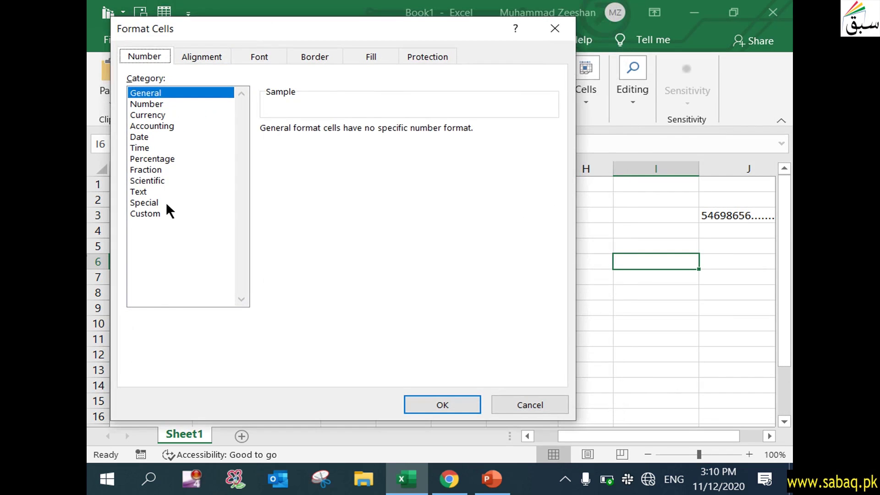
click(164, 213)
double_click(272, 143)
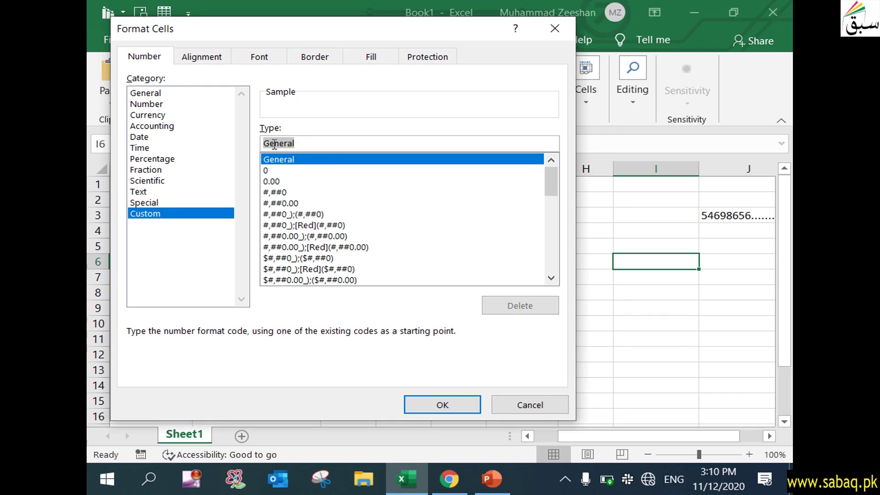
text(@")
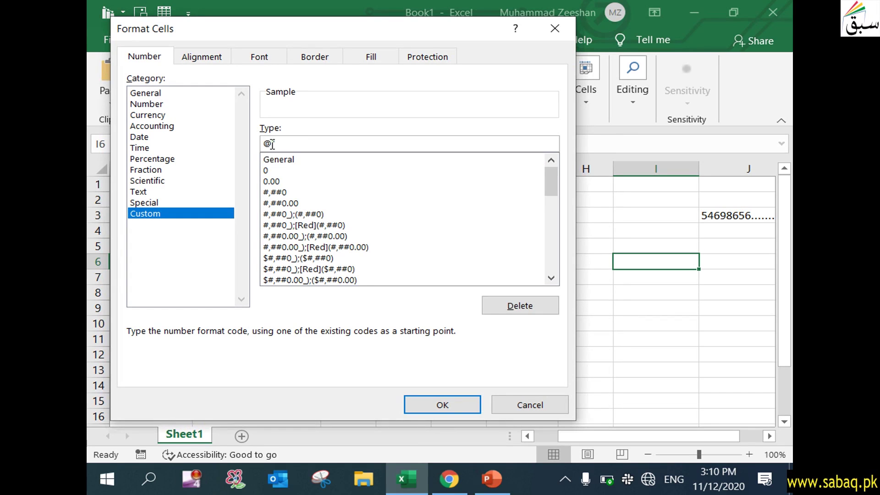
text(:Phone no")
click(459, 402)
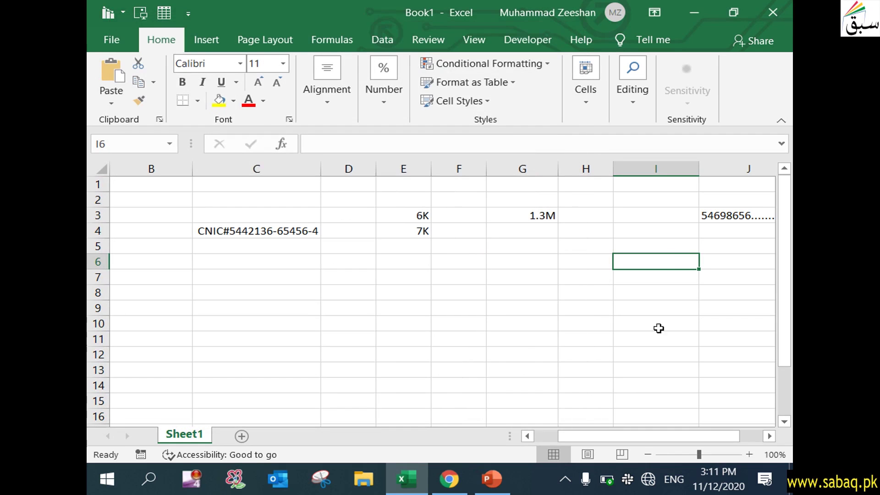
Enter a sample phone number in cell I6 and widen column I to fit the formatted text.
double_click(660, 262)
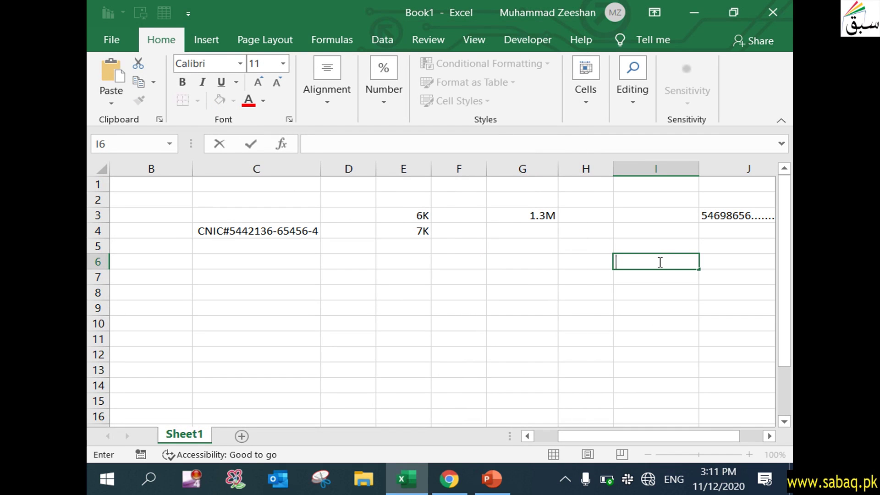
text(033393232)
click(669, 352)
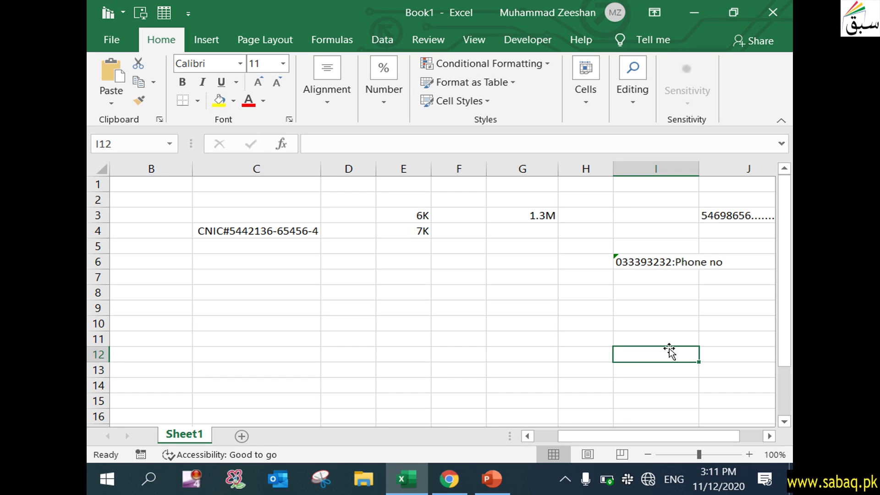
drag(699, 169, 749, 177)
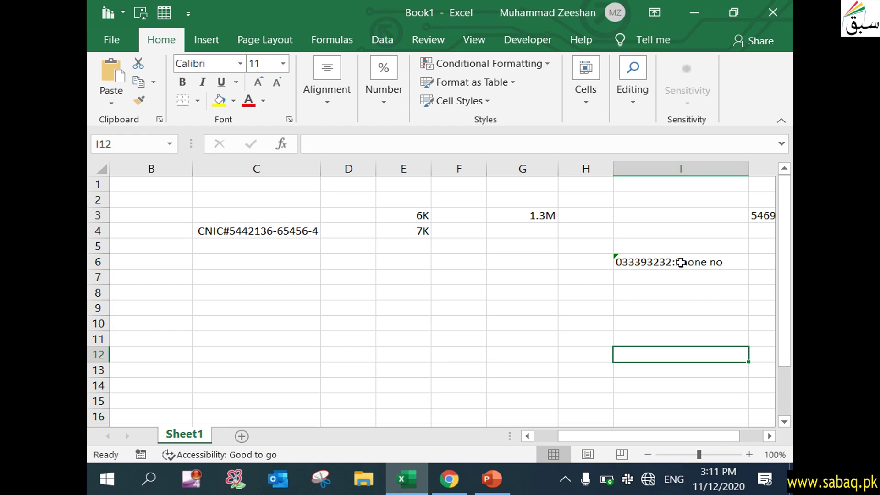
Convert the number stored as text in cell I6 to a real number and open the cell for editing.
click(697, 263)
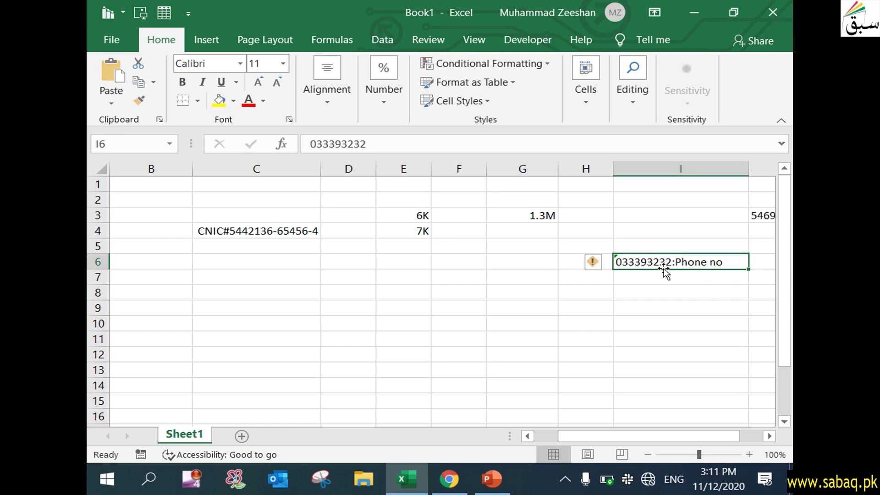
click(607, 263)
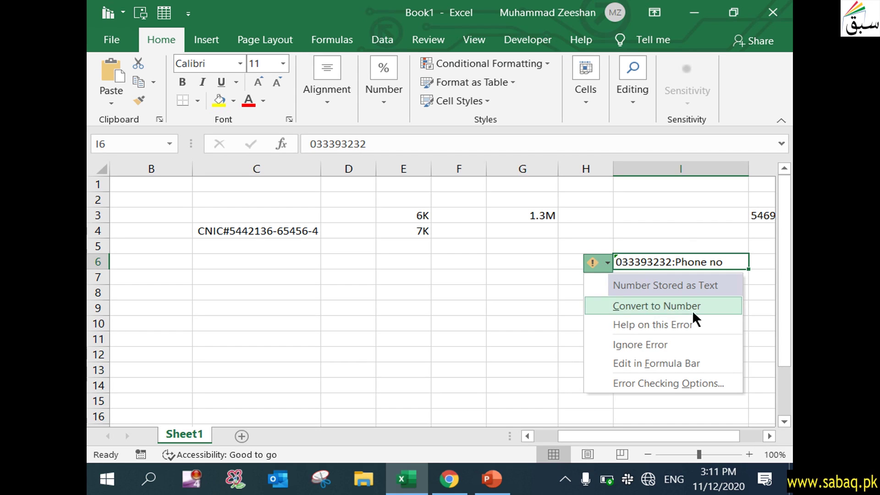
click(670, 309)
click(672, 309)
click(704, 261)
double_click(702, 262)
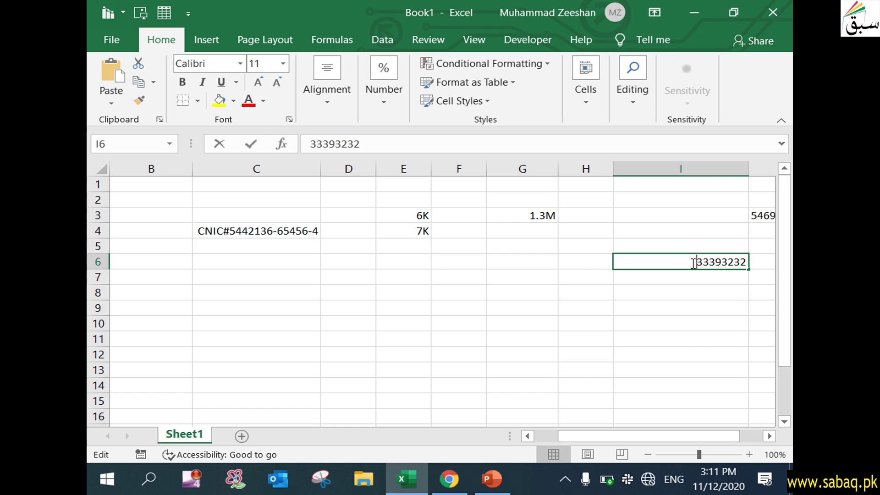
Switch to the PowerPoint slide show to read the explanation of the [color] code, then return to the Excel worksheet.
click(492, 481)
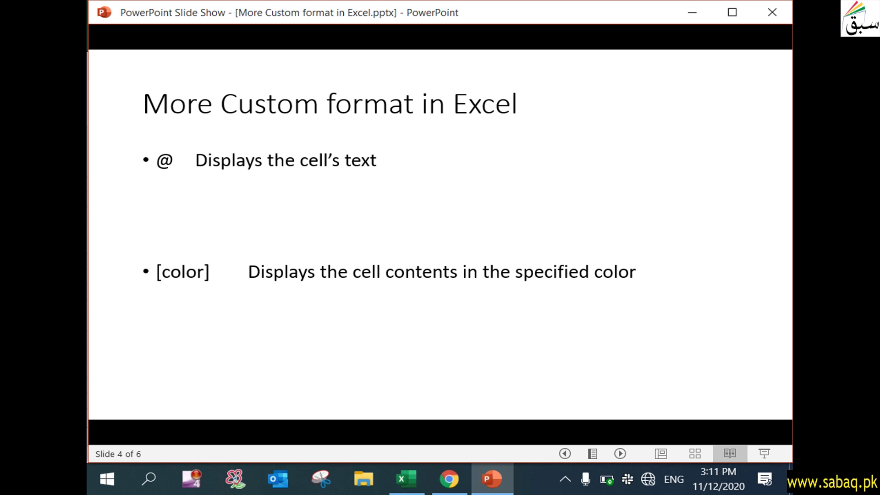
click(406, 479)
click(366, 338)
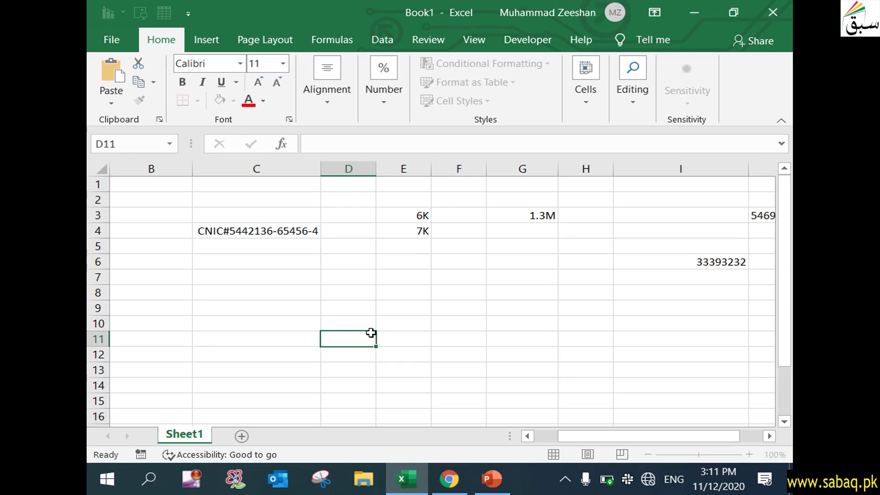
Widen column D.
click(346, 165)
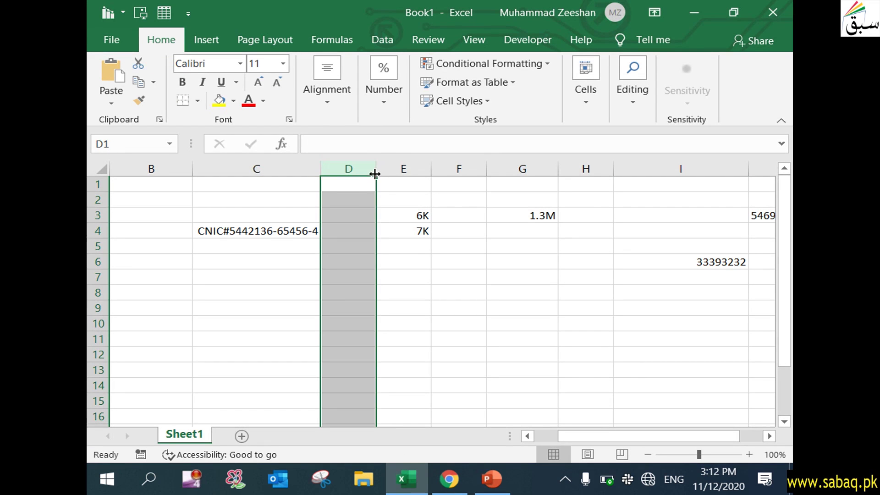
drag(377, 170, 411, 171)
click(389, 231)
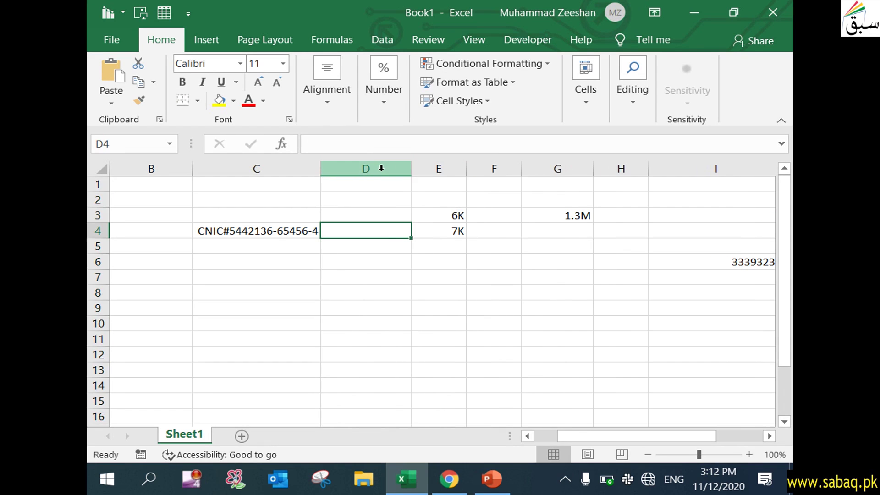
Apply the custom number format 0.00[green];0.00[red] to the whole of column D.
click(382, 166)
click(391, 102)
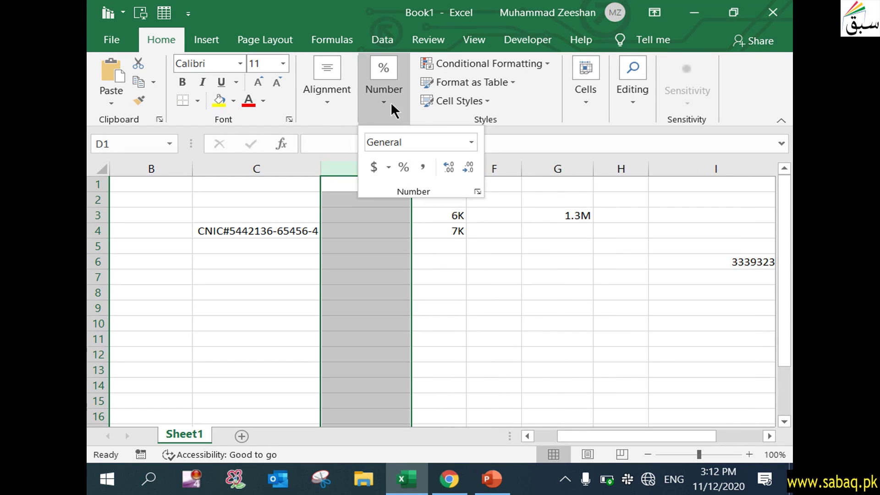
click(479, 190)
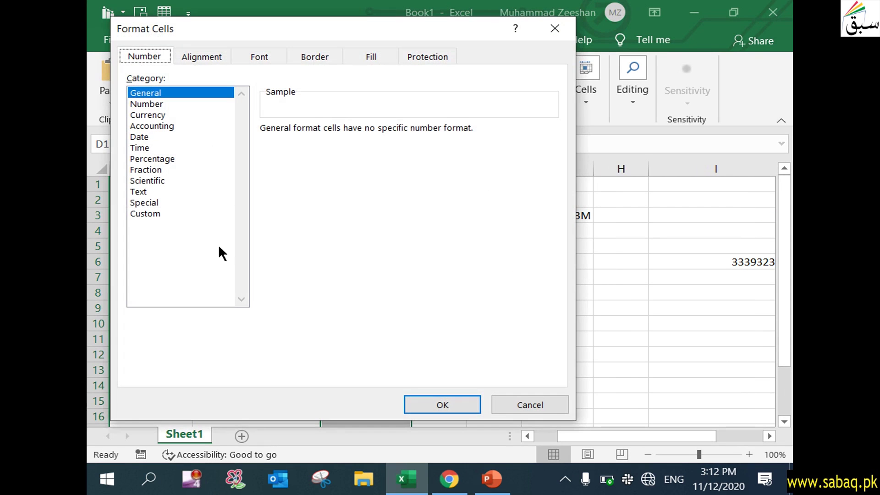
click(166, 213)
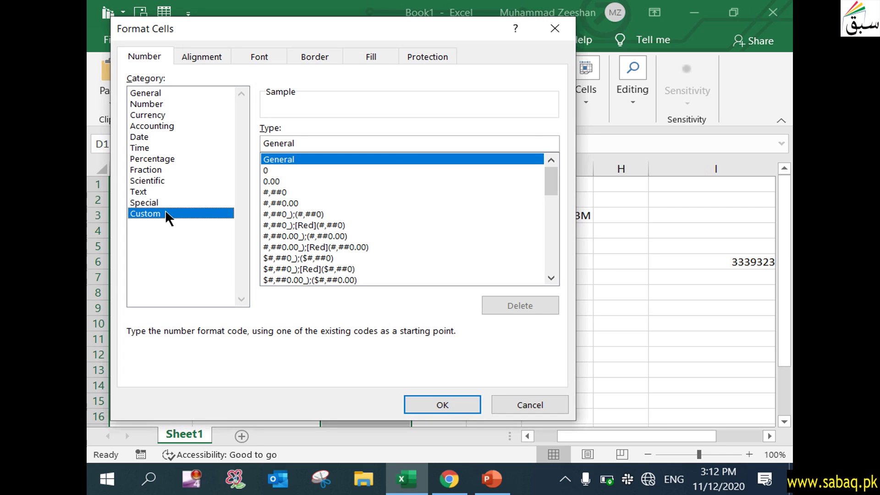
drag(296, 144, 247, 139)
key(BackSpace)
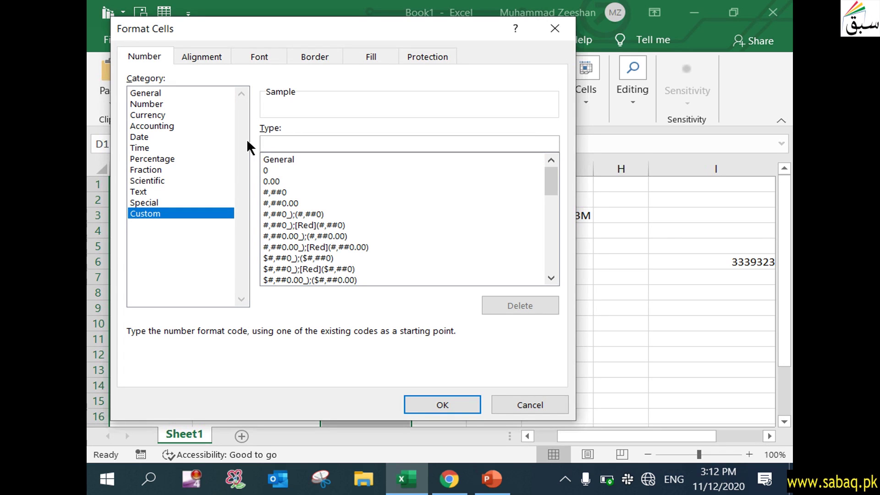
text(0.00)
text([green])
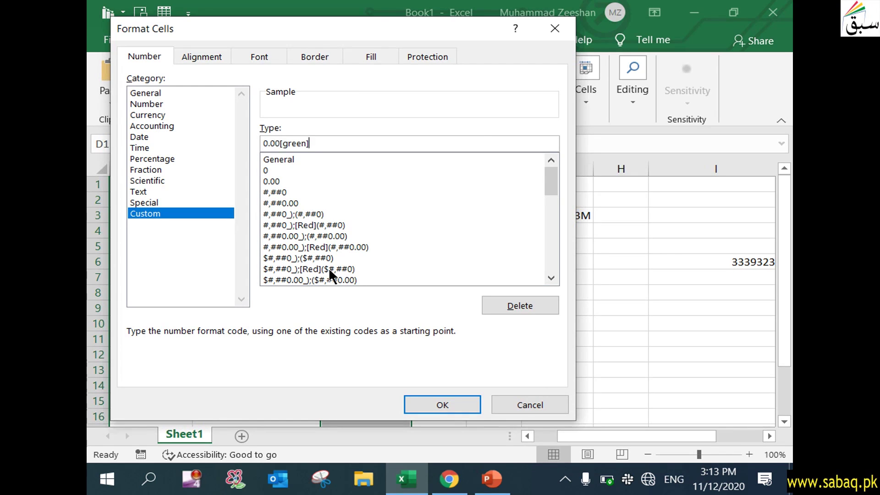
text(;0.00[red])
click(469, 405)
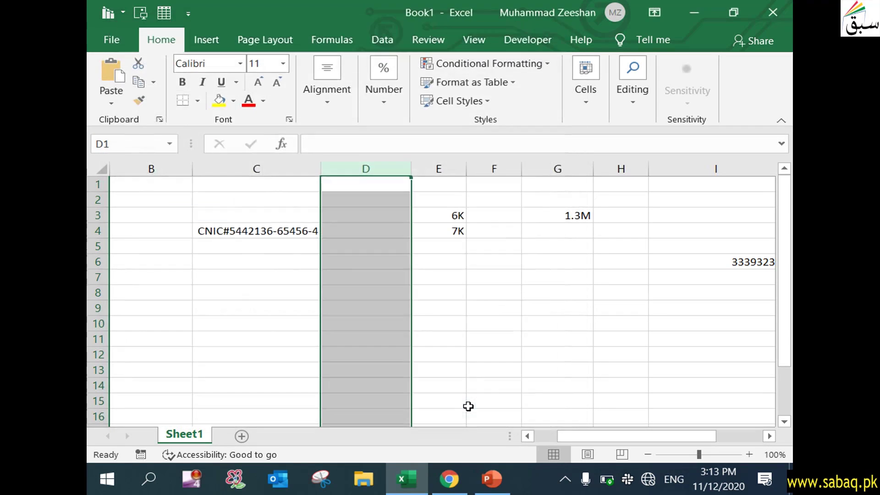
Enter 12 in cell D2 to test the green format for positive numbers.
click(366, 219)
click(372, 200)
double_click(372, 201)
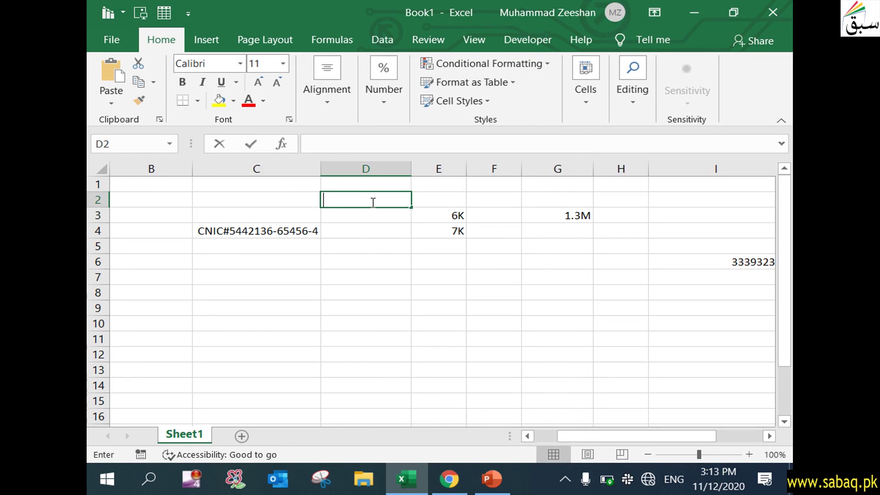
text(12)
click(487, 290)
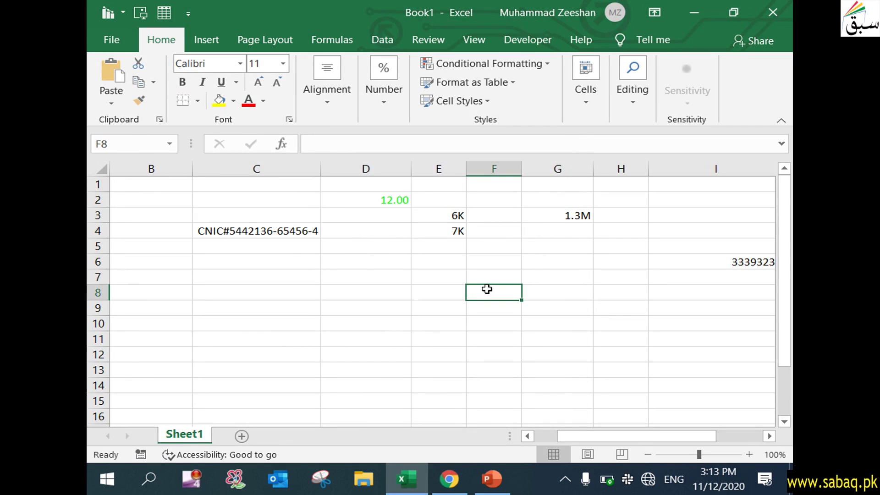
Enter -90 in cell D3 to test the red negative format, and compare the stored values of D3 and D2.
click(395, 200)
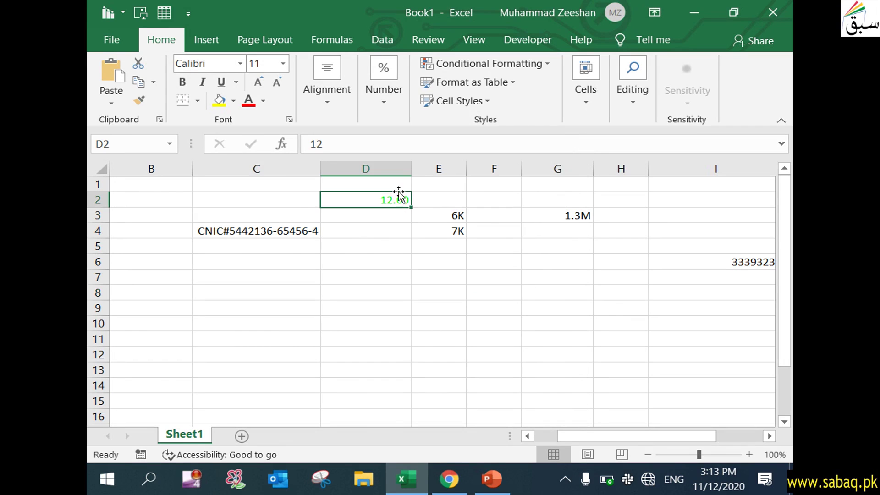
click(399, 216)
double_click(401, 217)
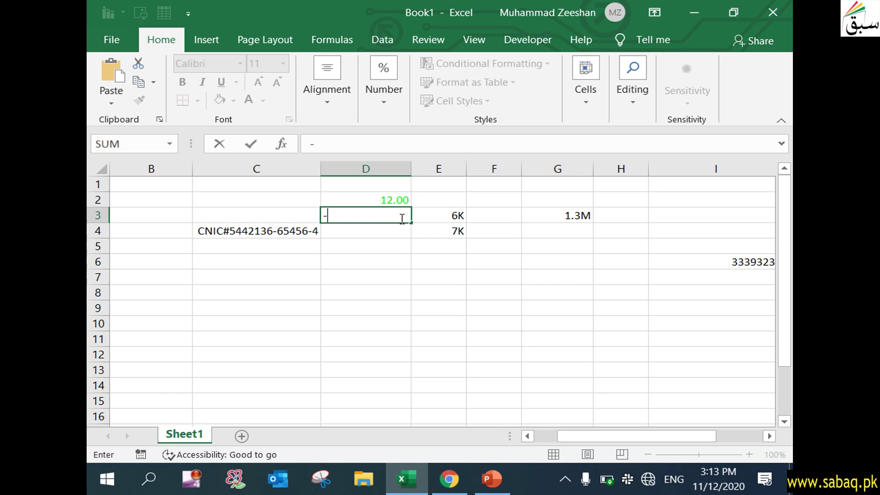
text(-90)
click(510, 290)
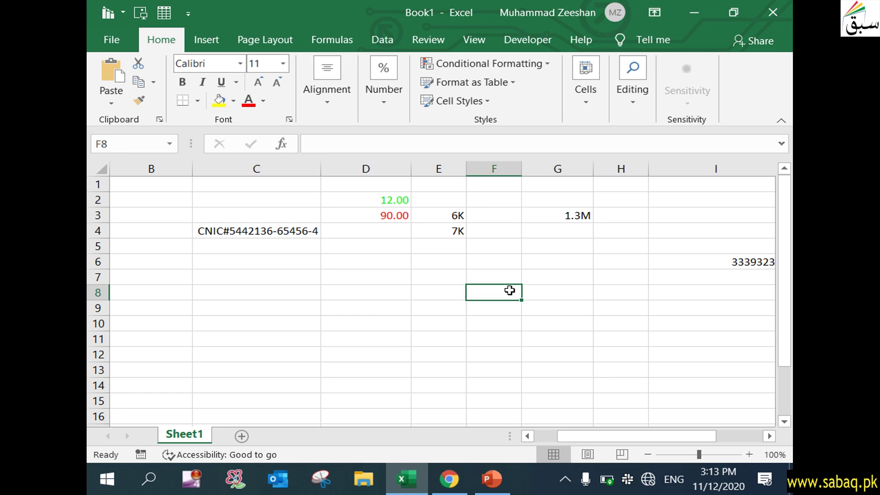
click(375, 214)
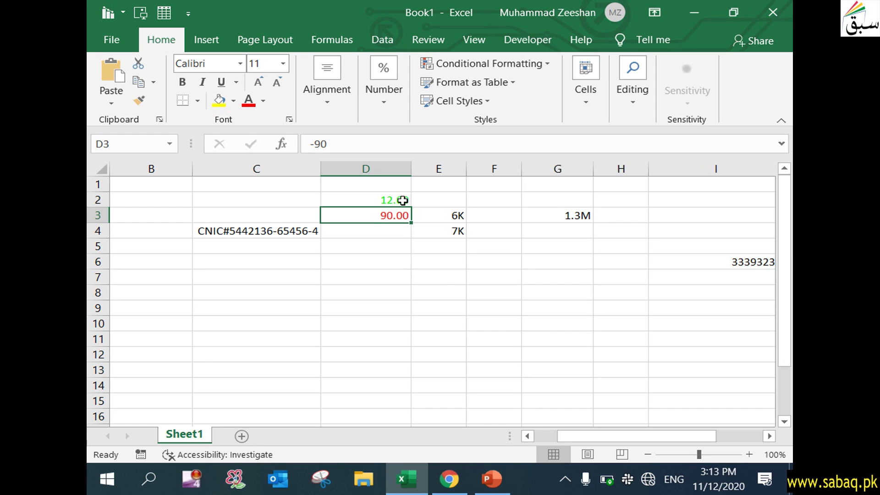
click(377, 200)
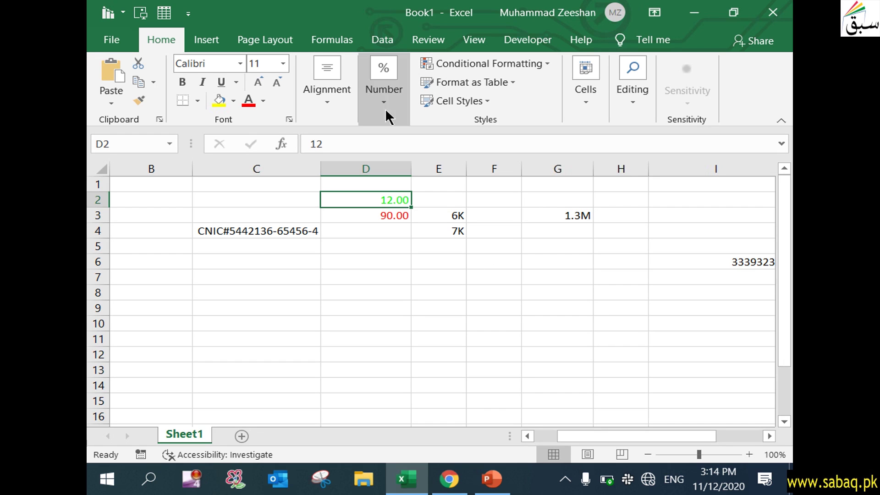
Apply the built-in custom format #,##0_);[Red](#,##0) to the whole of column H.
click(623, 169)
click(379, 92)
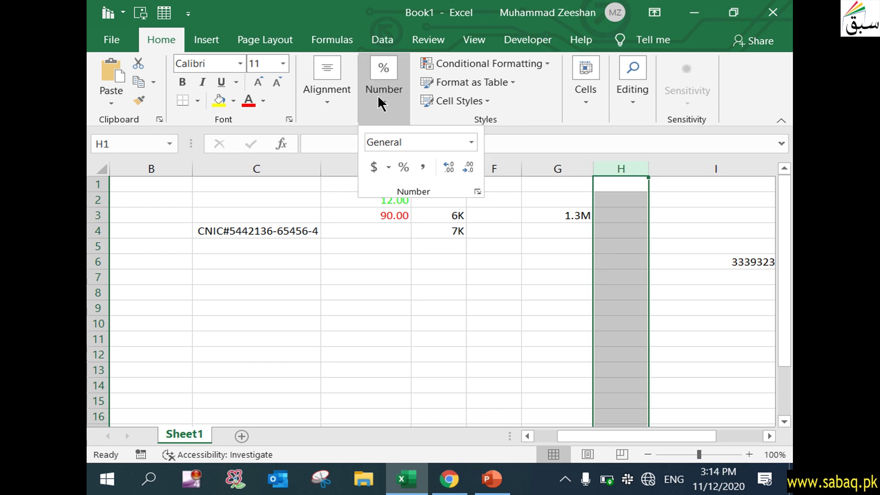
click(480, 191)
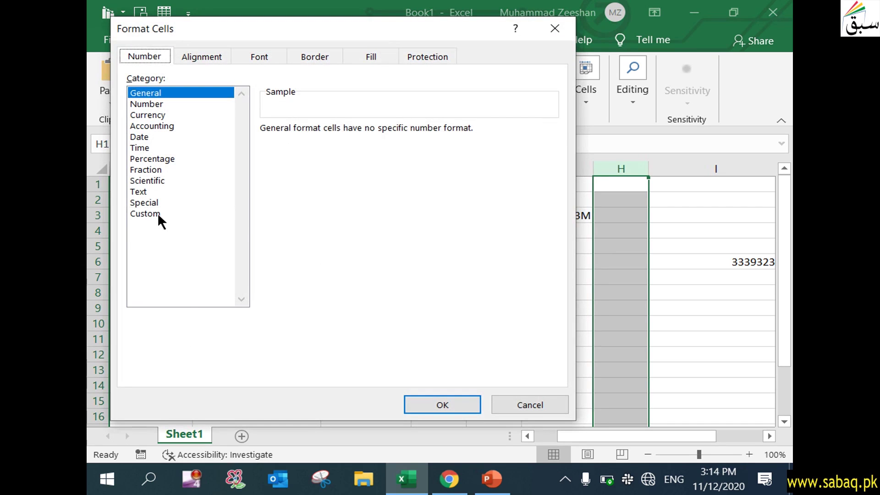
click(154, 214)
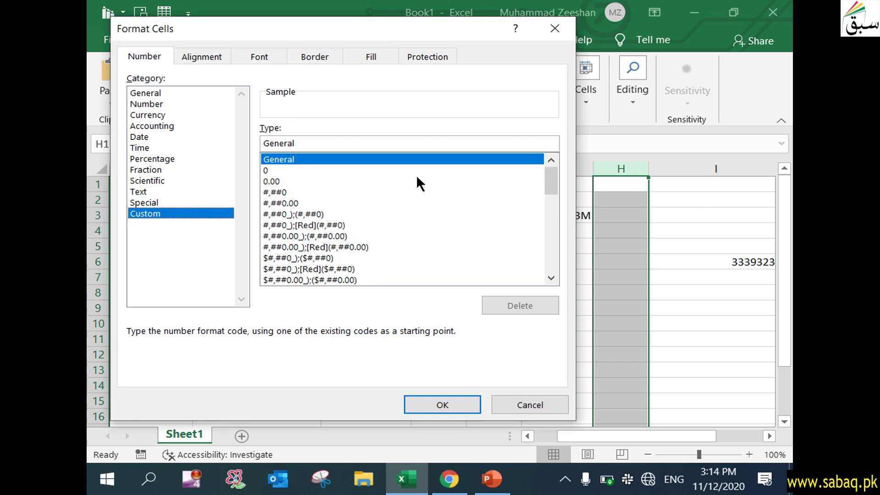
click(299, 224)
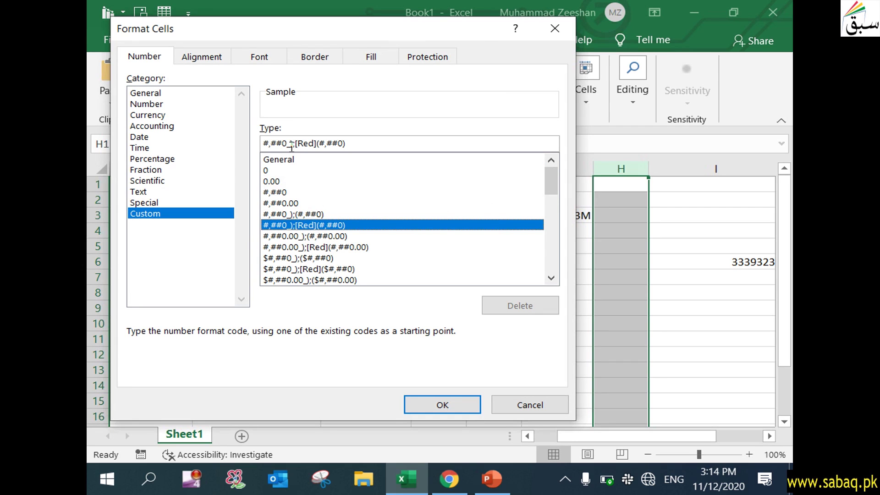
drag(295, 145, 262, 147)
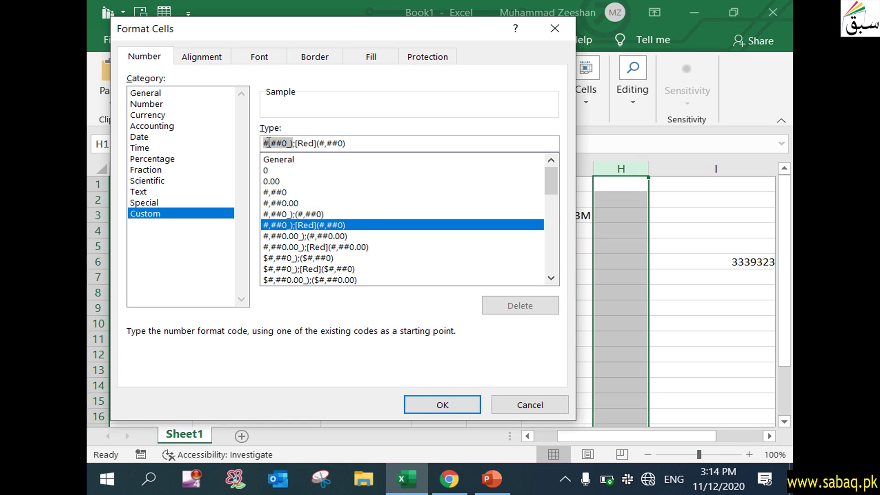
drag(296, 143, 351, 150)
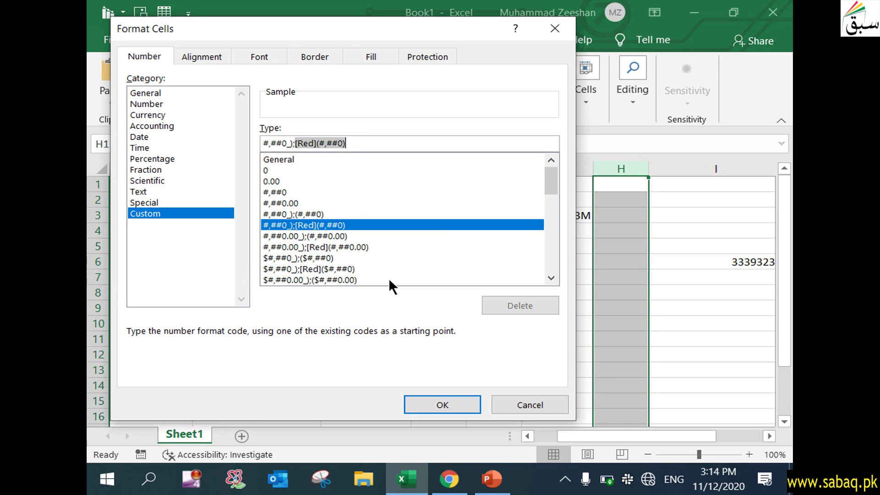
click(453, 400)
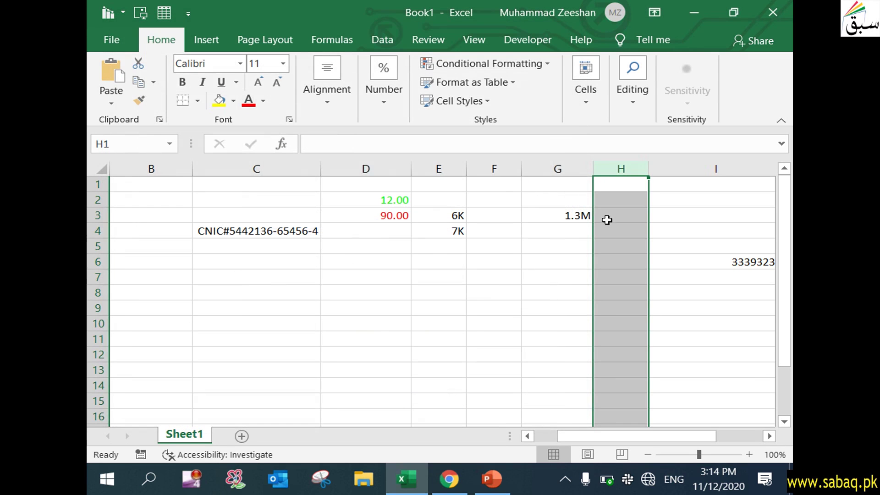
Enter -90 in cell H3 to test the red parenthesised format for negative numbers.
click(611, 219)
double_click(624, 219)
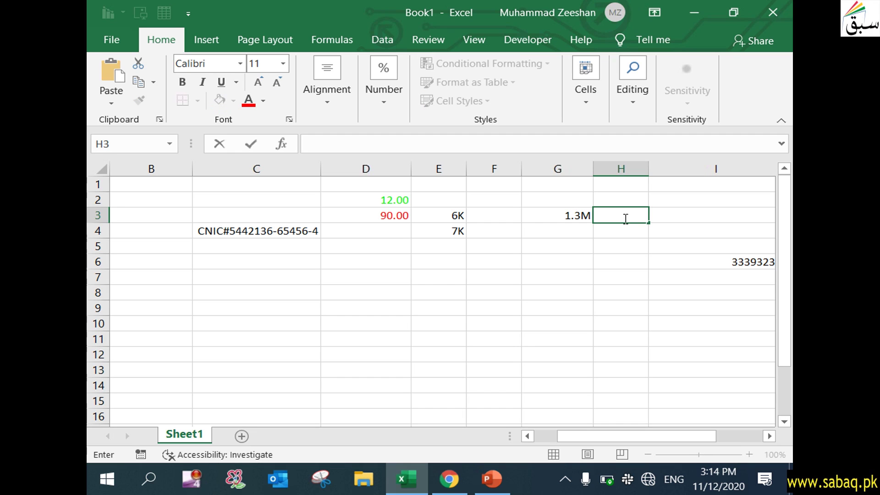
text(-90)
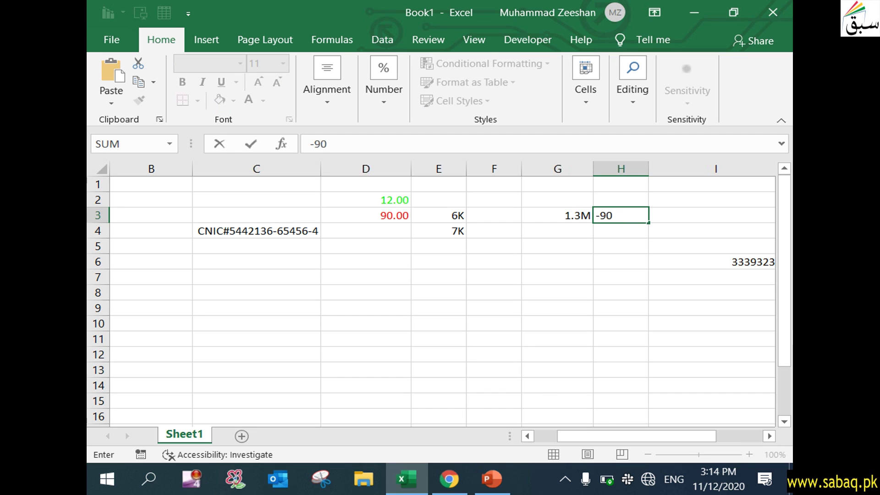
click(536, 336)
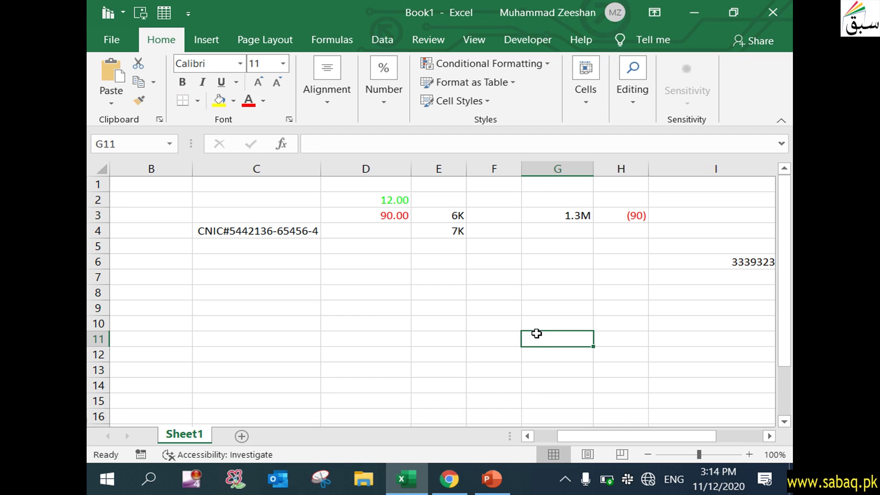
Examine the custom format code of cell H3, focusing on its [Red](#,##0) section for negative numbers.
click(637, 216)
click(377, 104)
click(479, 189)
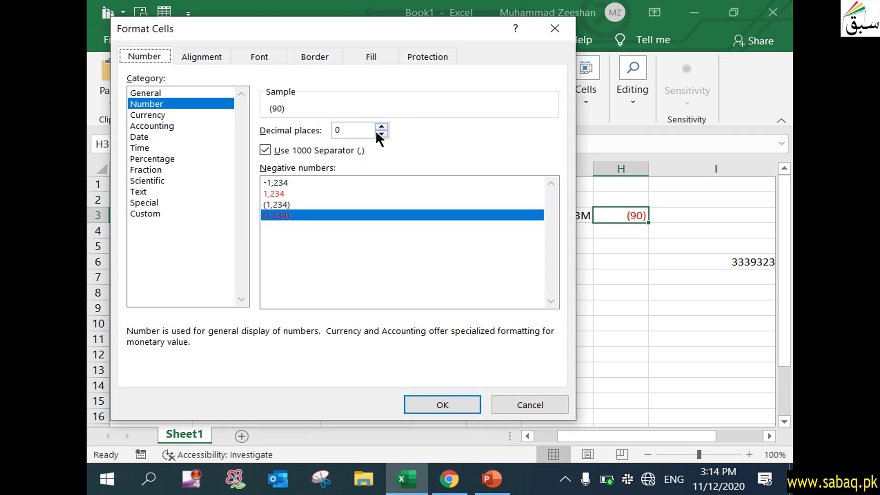
click(177, 215)
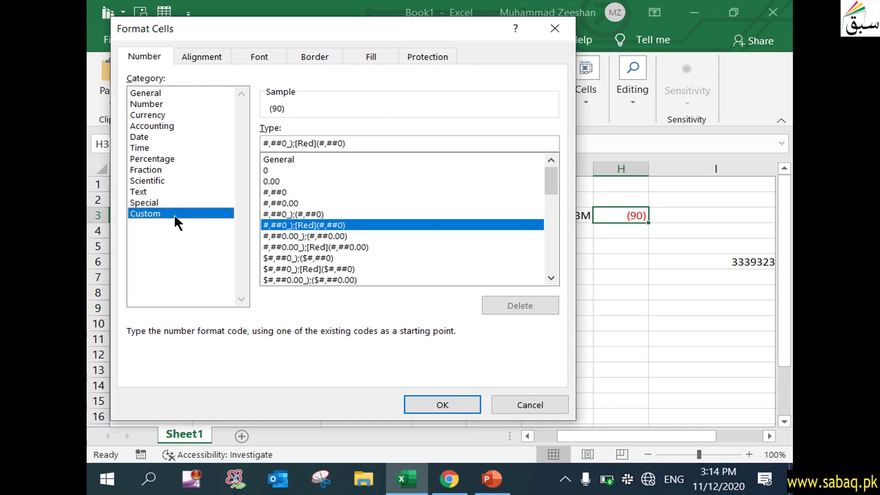
click(298, 144)
drag(298, 144, 349, 144)
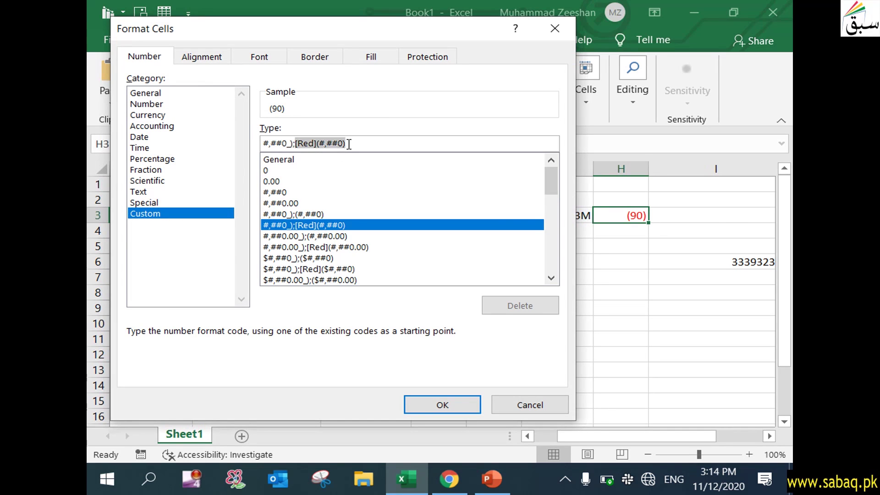
click(314, 144)
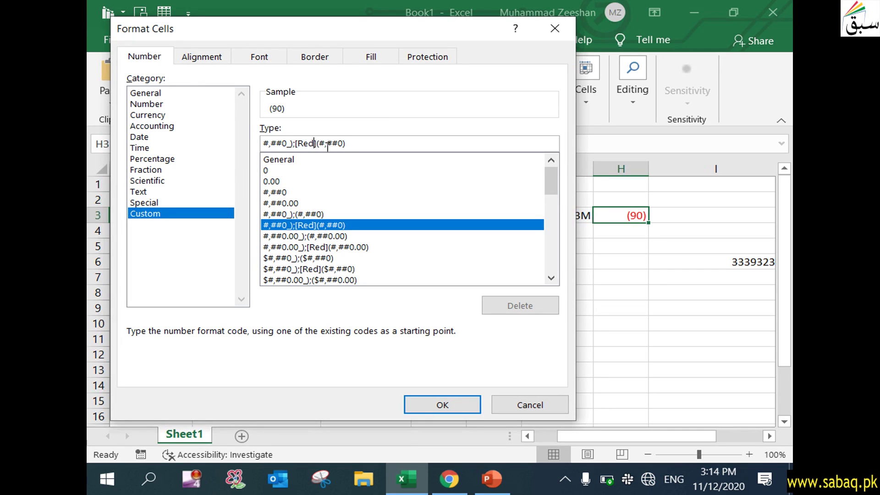
drag(316, 143, 352, 144)
click(352, 145)
double_click(352, 145)
click(321, 144)
drag(320, 144, 343, 144)
drag(295, 144, 319, 143)
Delete the custom format "CNIC"\####-#####-# from the workbook's custom format codes, keeping cell H3 selected while confirming.
drag(553, 175, 559, 261)
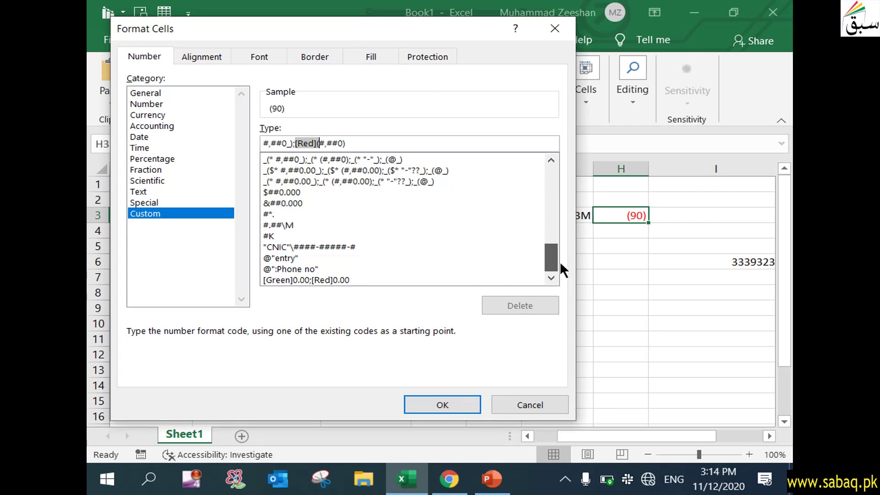
click(292, 257)
click(317, 245)
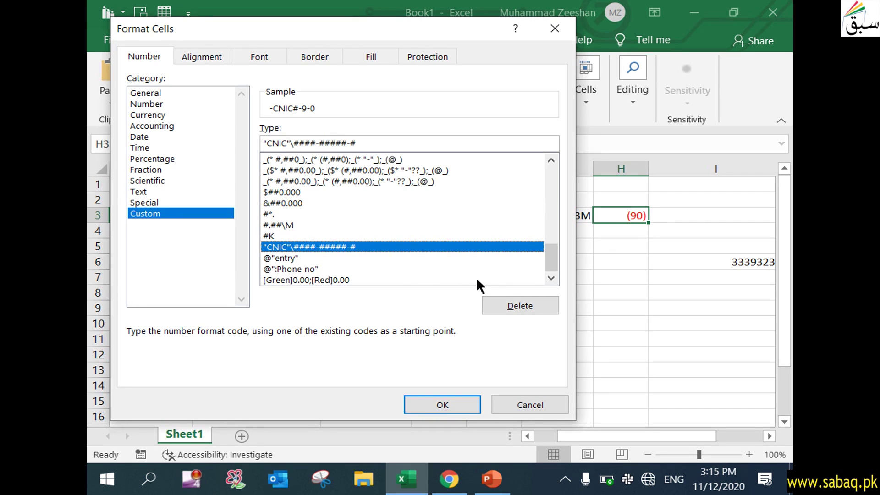
click(522, 305)
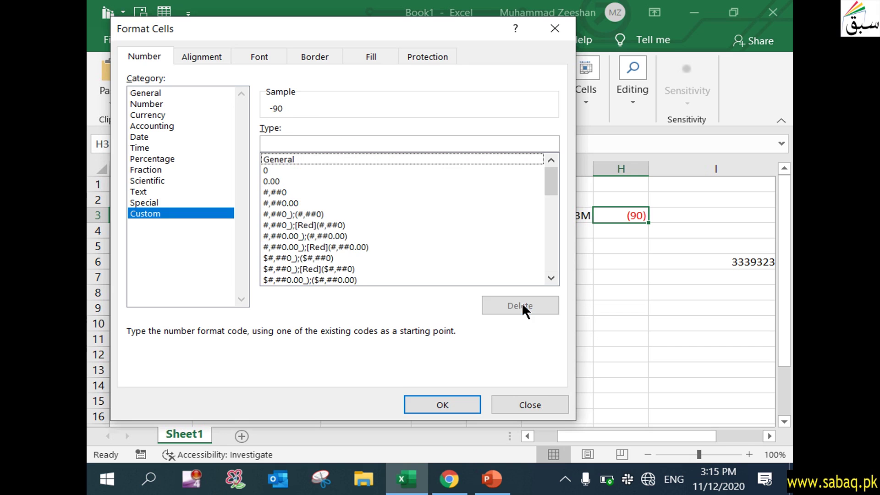
click(442, 404)
click(284, 311)
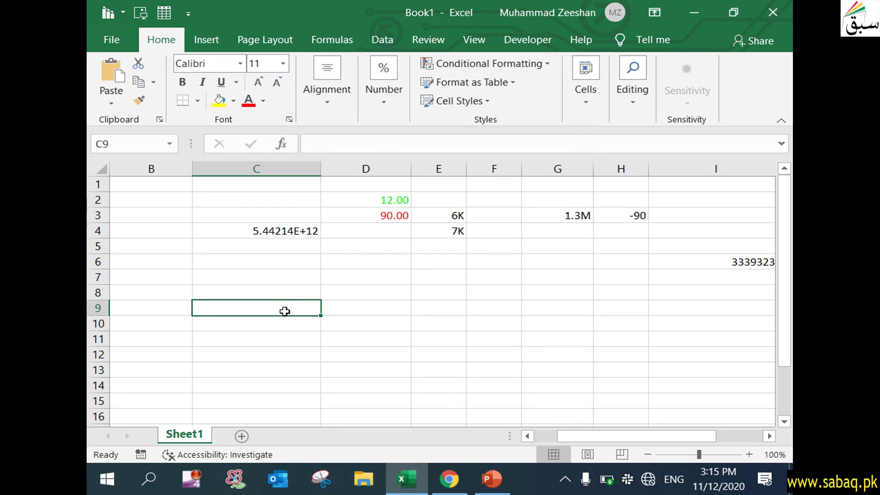
Inspect the stored number in cell C4 without changing it.
click(274, 230)
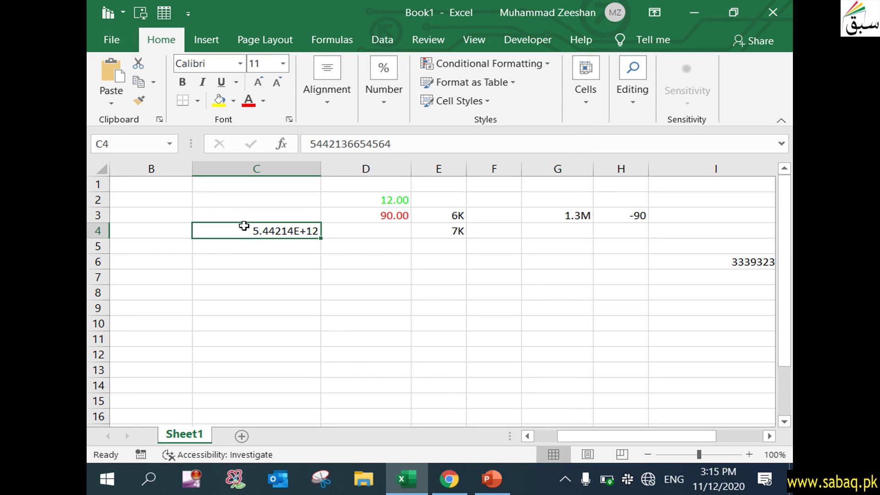
double_click(314, 231)
click(350, 267)
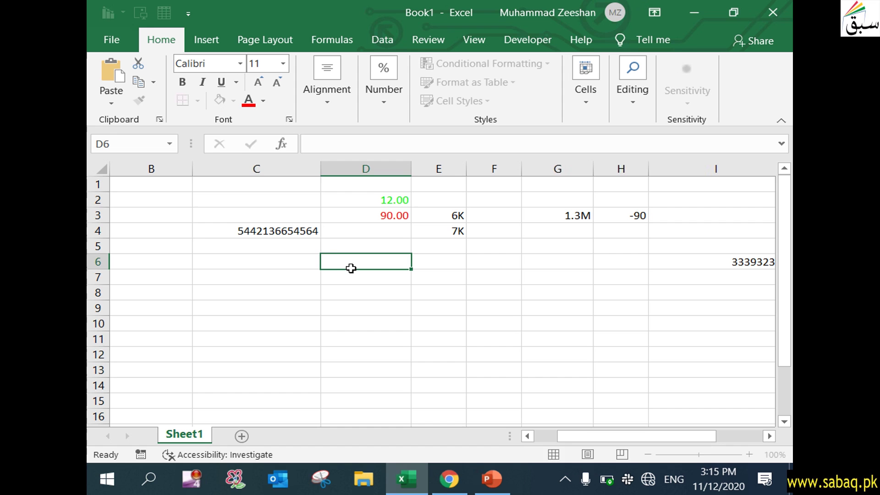
click(310, 237)
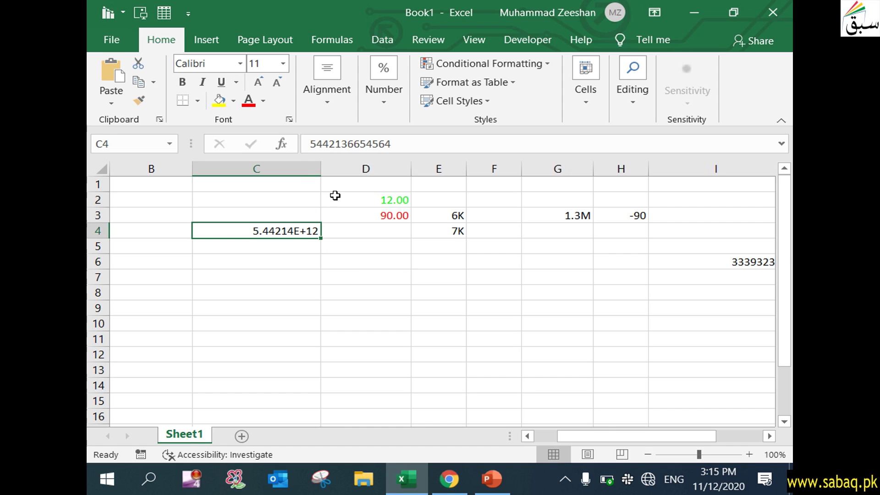
Review the standard number formats available for cell C4 without applying one.
click(399, 106)
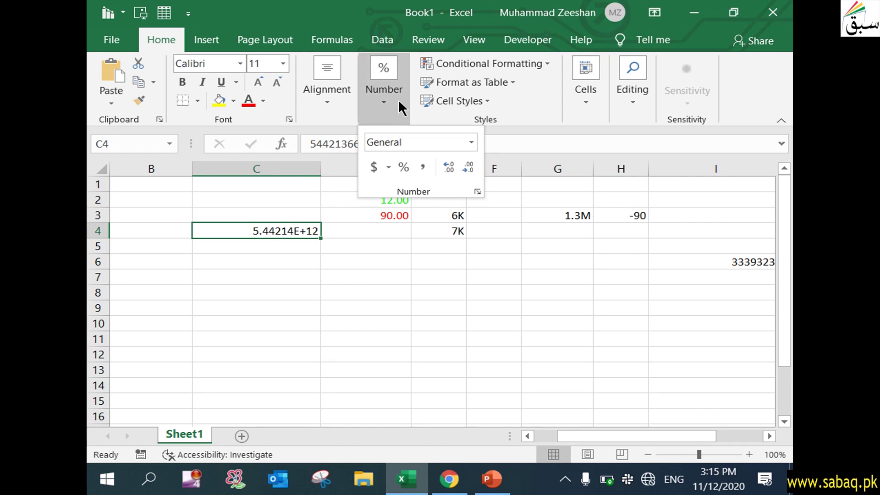
click(471, 143)
scroll(513, 280, down, 1)
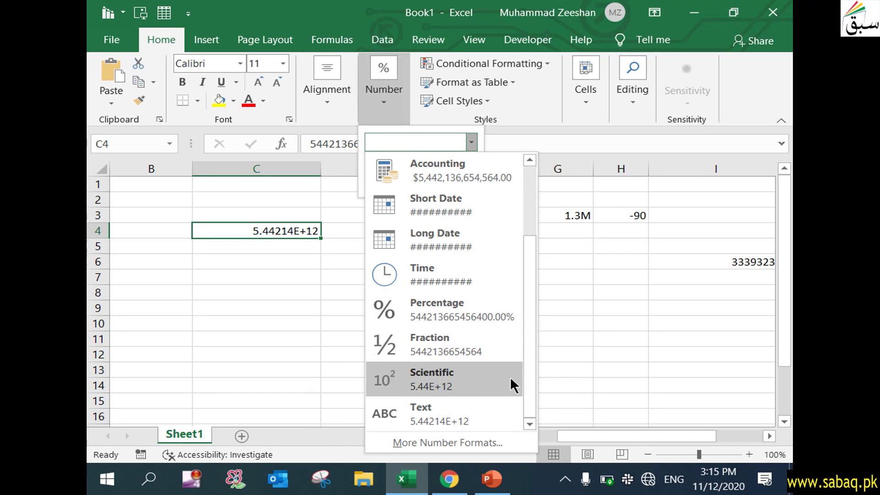
click(270, 232)
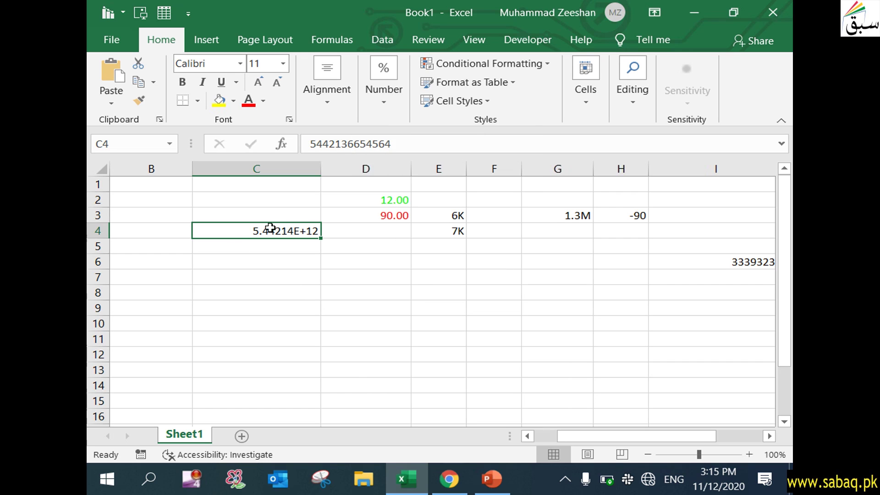
click(462, 282)
double_click(178, 231)
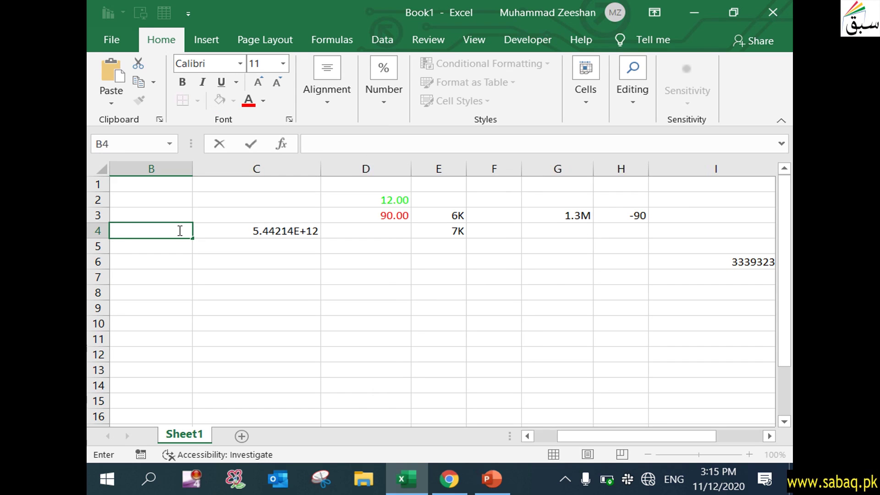
text(-9)
key(BackSpace)
key(BackSpace)
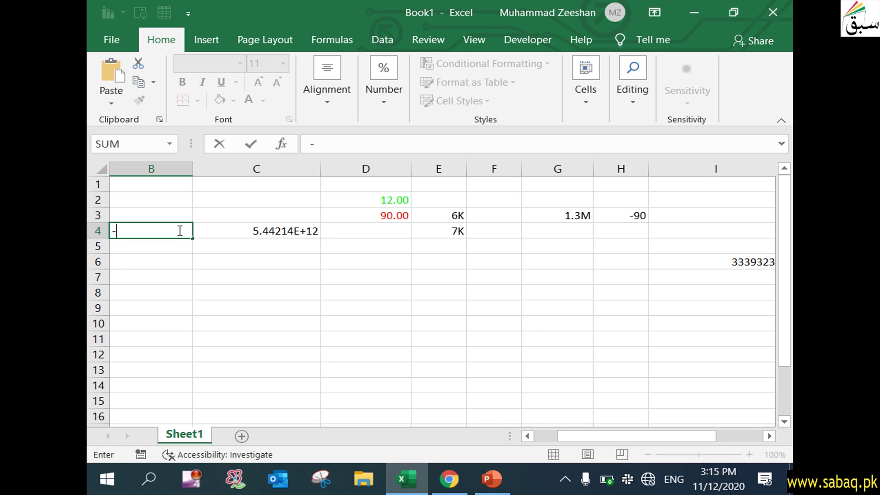
Enter the date 9-5-1990 in cell K6 and reselect the cell.
click(769, 436)
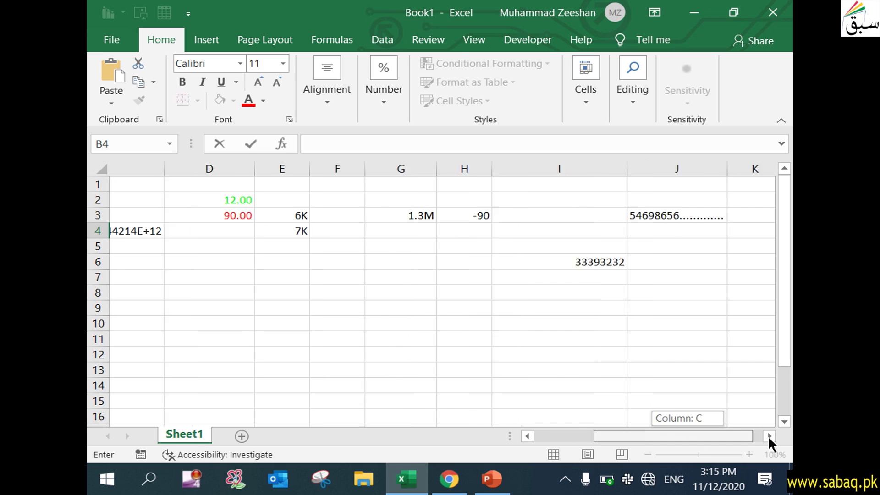
click(770, 436)
click(723, 258)
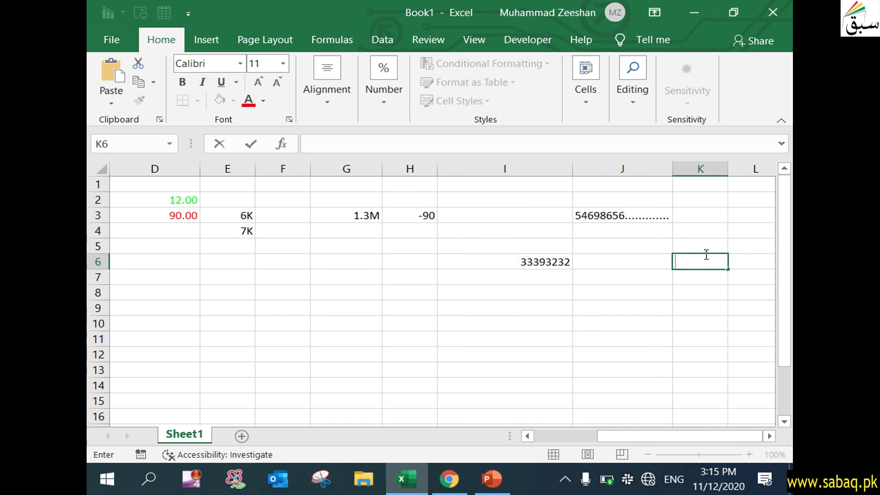
text(9-5-1990)
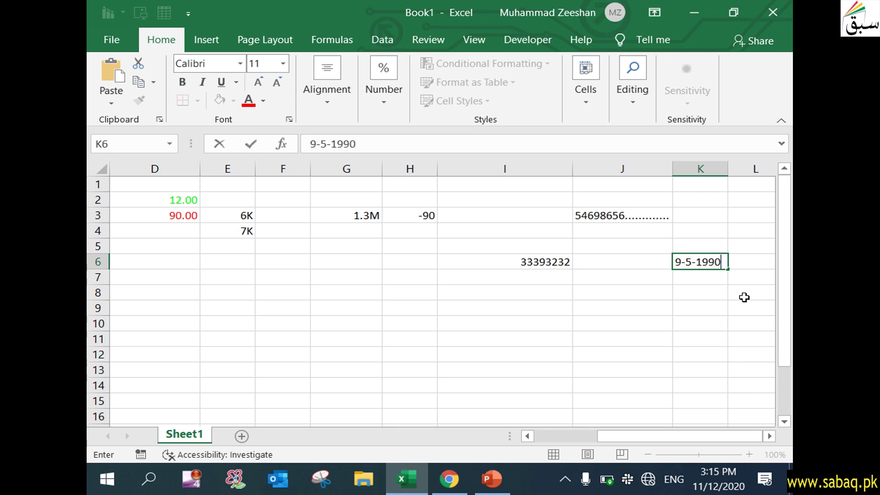
click(718, 296)
click(718, 262)
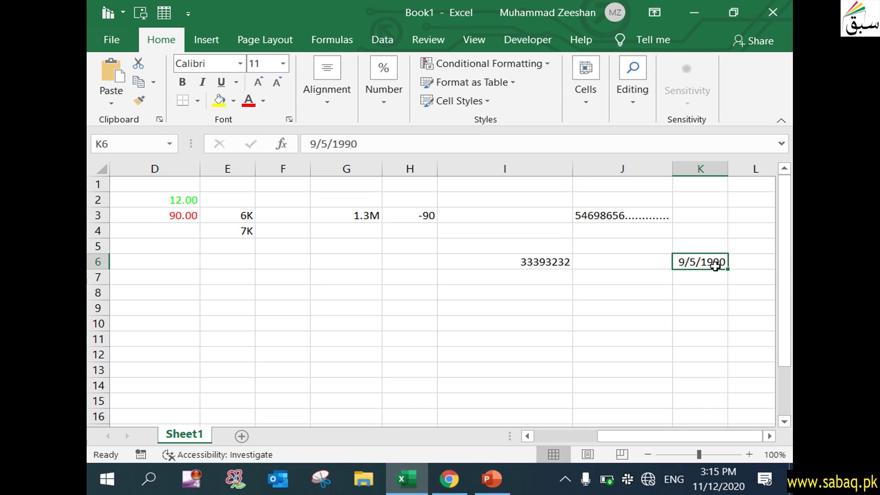
Review the number formats and custom date codes for cell K6 without applying any, and switch to the PowerPoint slide show.
click(385, 104)
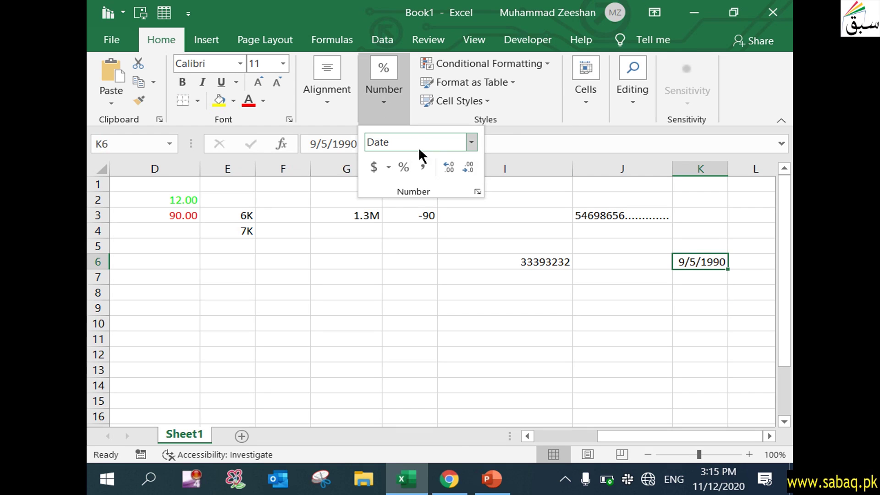
click(473, 143)
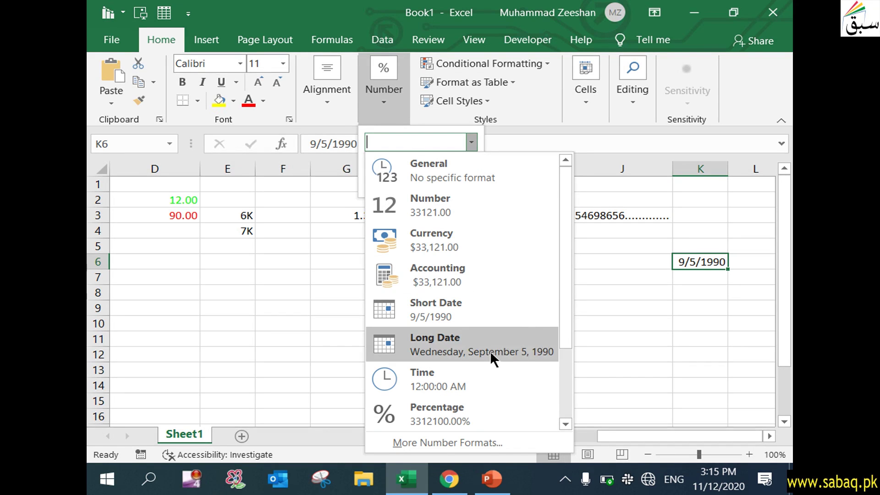
scroll(532, 339, down, 2)
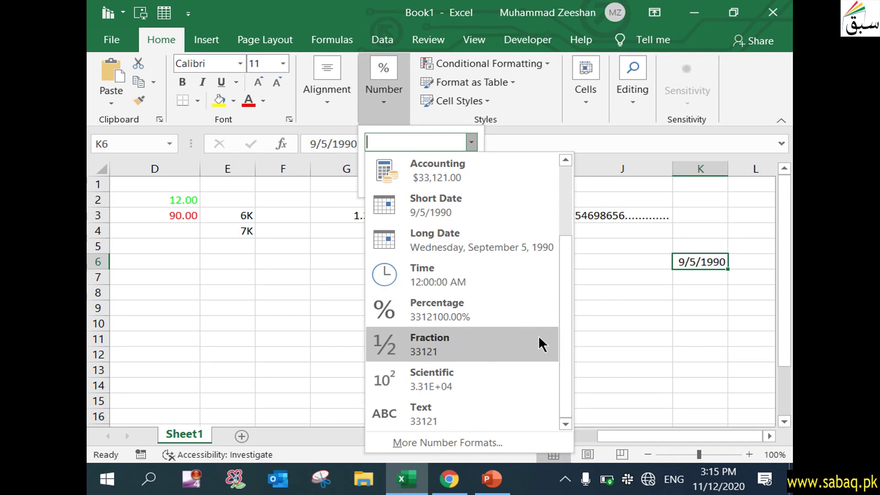
click(480, 442)
click(159, 214)
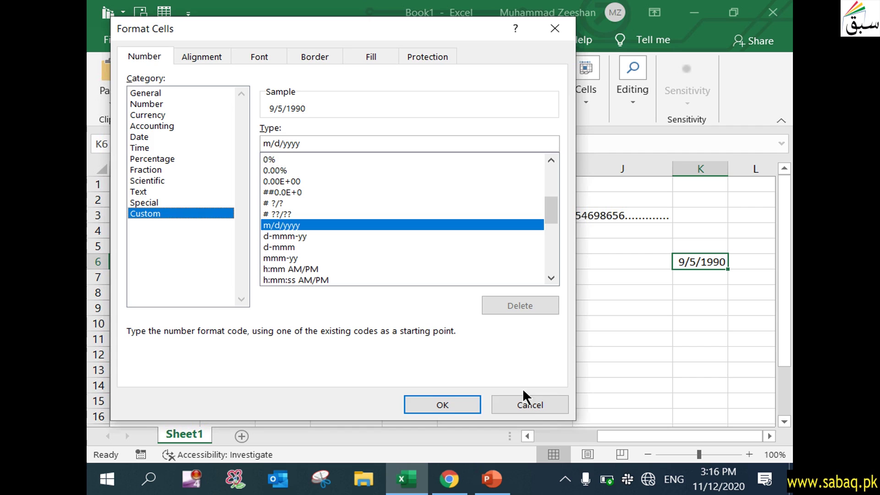
click(530, 404)
click(505, 480)
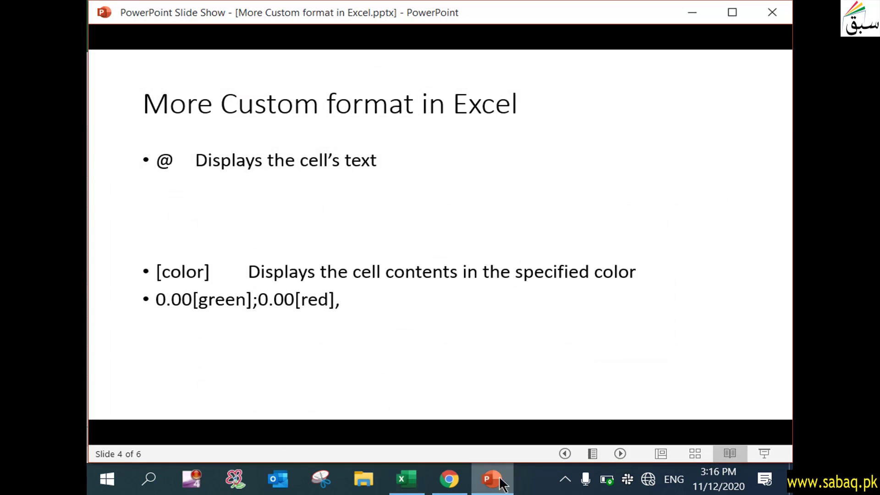